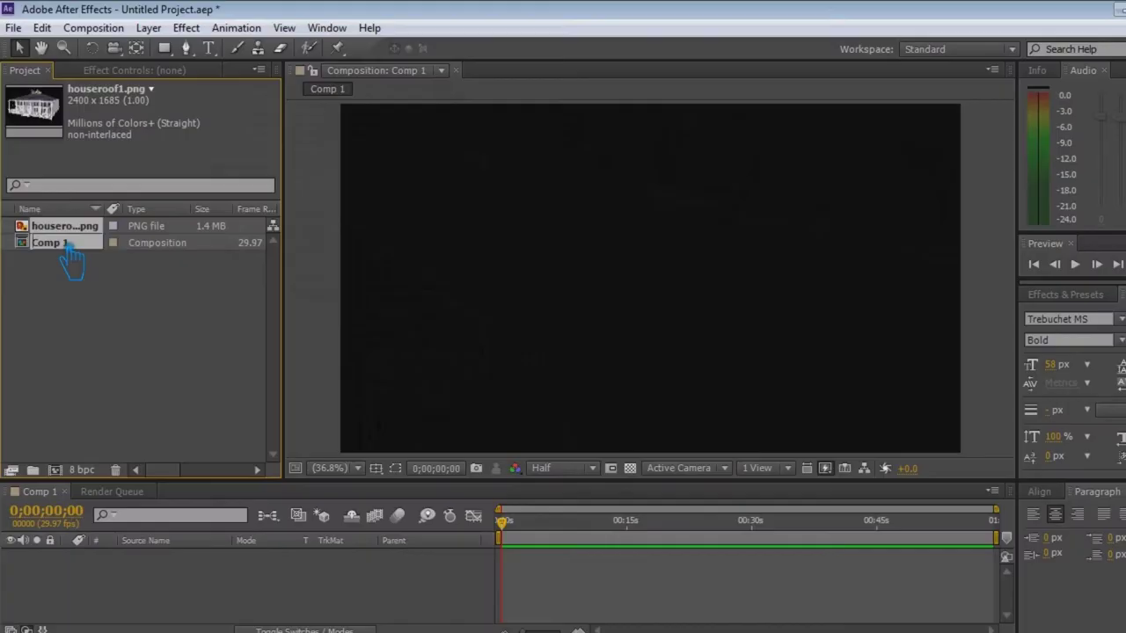
Add houseroof1.png to Comp 1 and scale the layer down to 37%
left_click_drag(68, 250, 75, 253)
key("s")
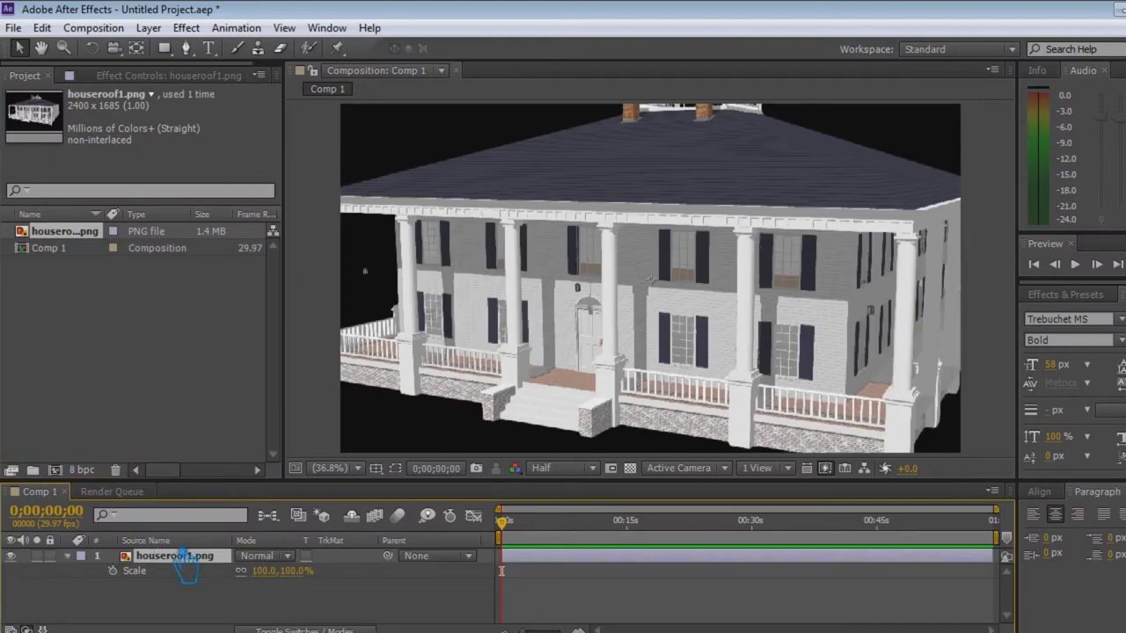
left_click_drag(261, 587, 285, 585)
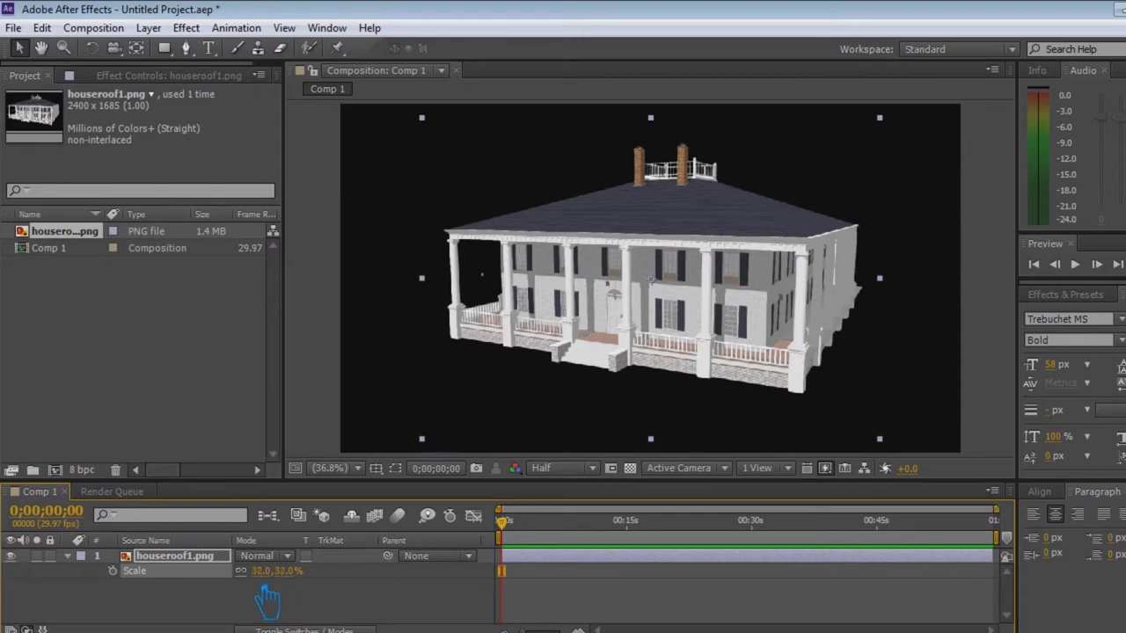
mouse_move(282, 596)
left_mouse_down()
mouse_move(267, 602)
mouse_move(290, 596)
mouse_move(278, 600)
left_mouse_up()
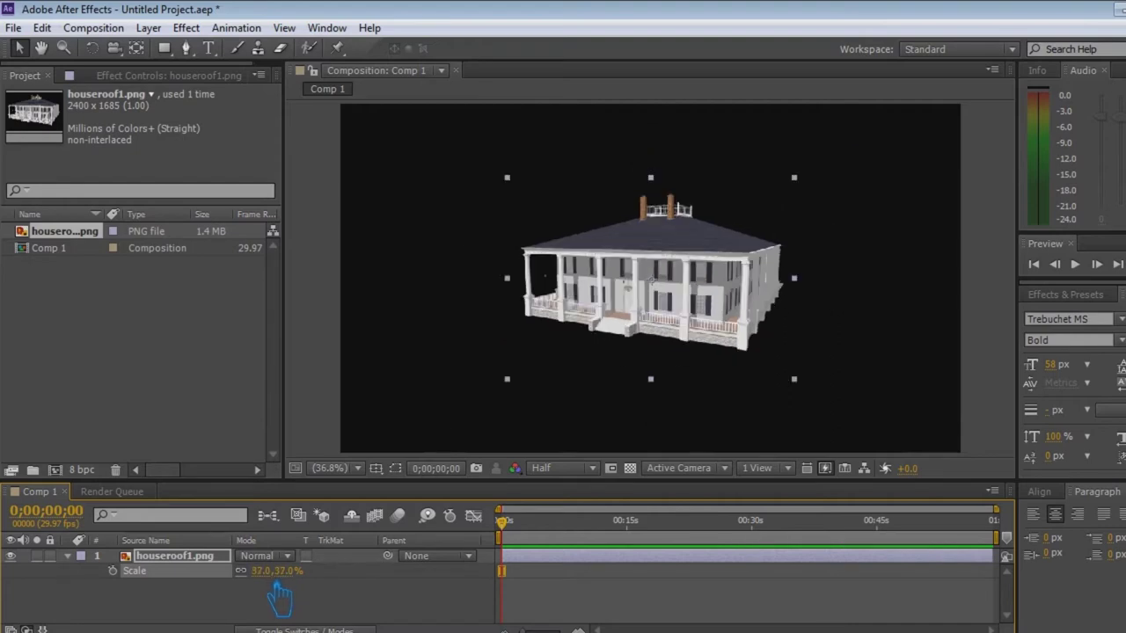
left_click(353, 610)
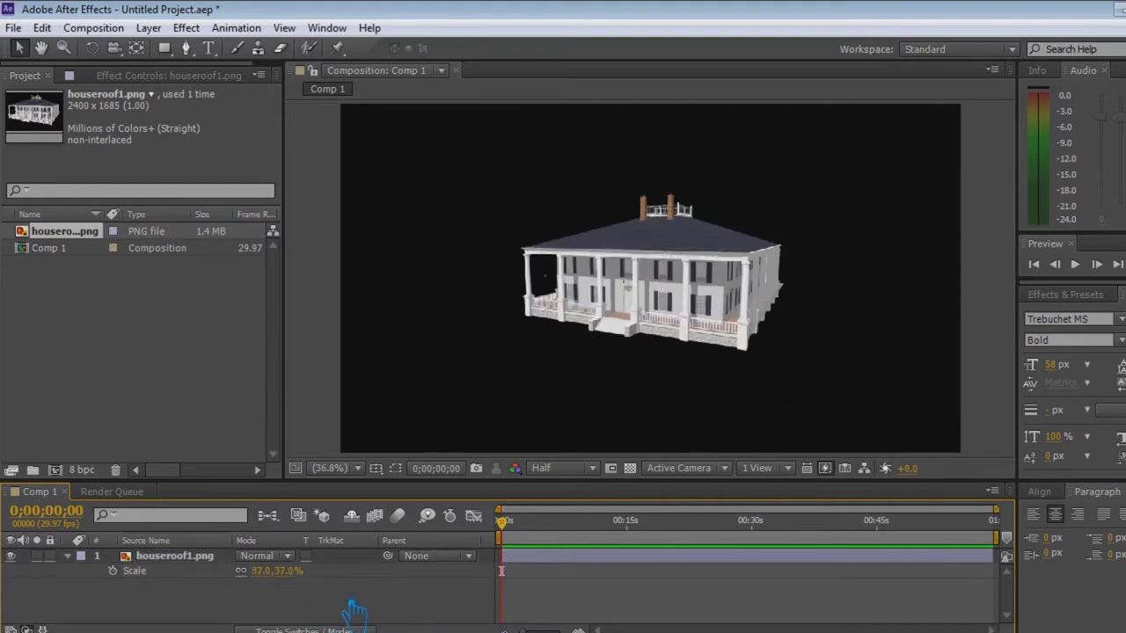
left_click(88, 572)
key("s")
left_click(219, 598)
Create a black 1920×1080 solid named BG and keep the house layer above it
right_click(260, 589)
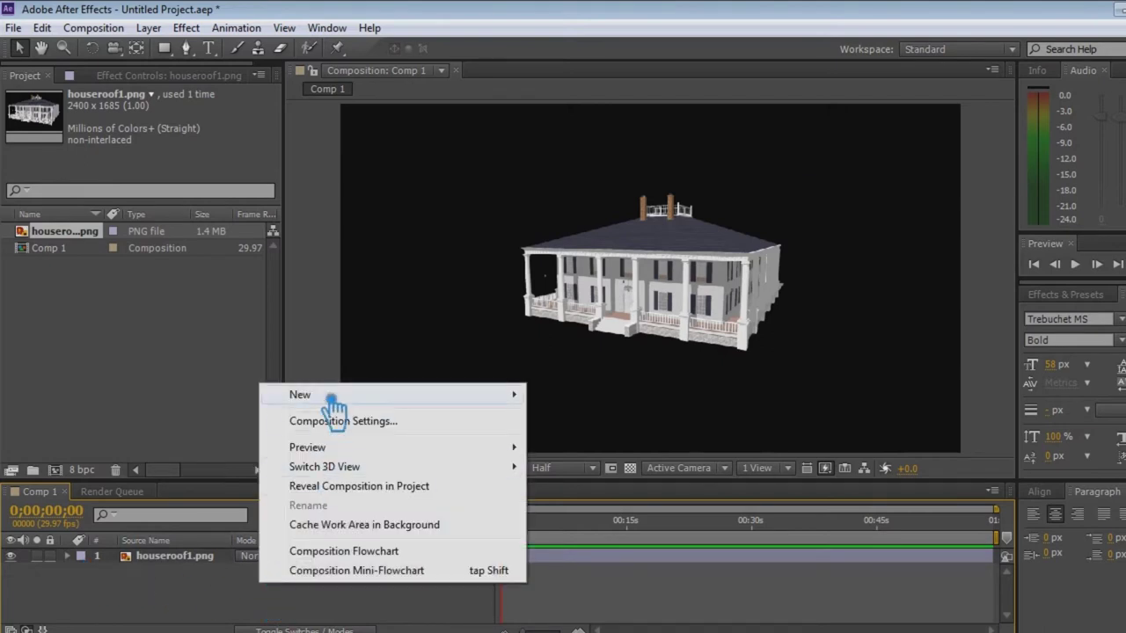
mouse_move(333, 398)
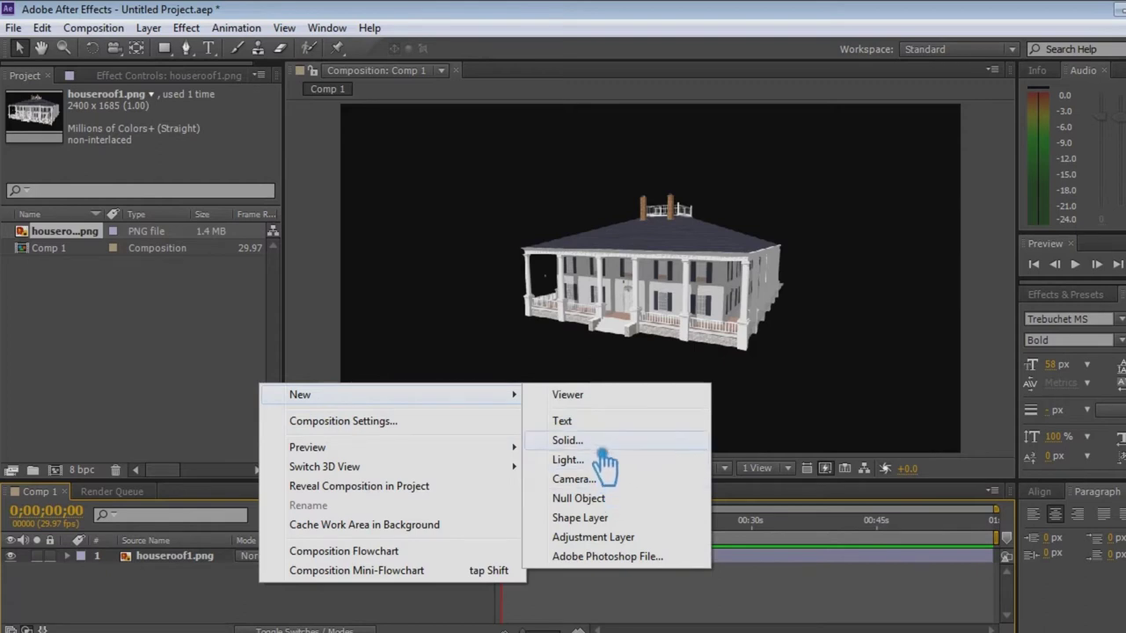
left_click(603, 442)
type("BG")
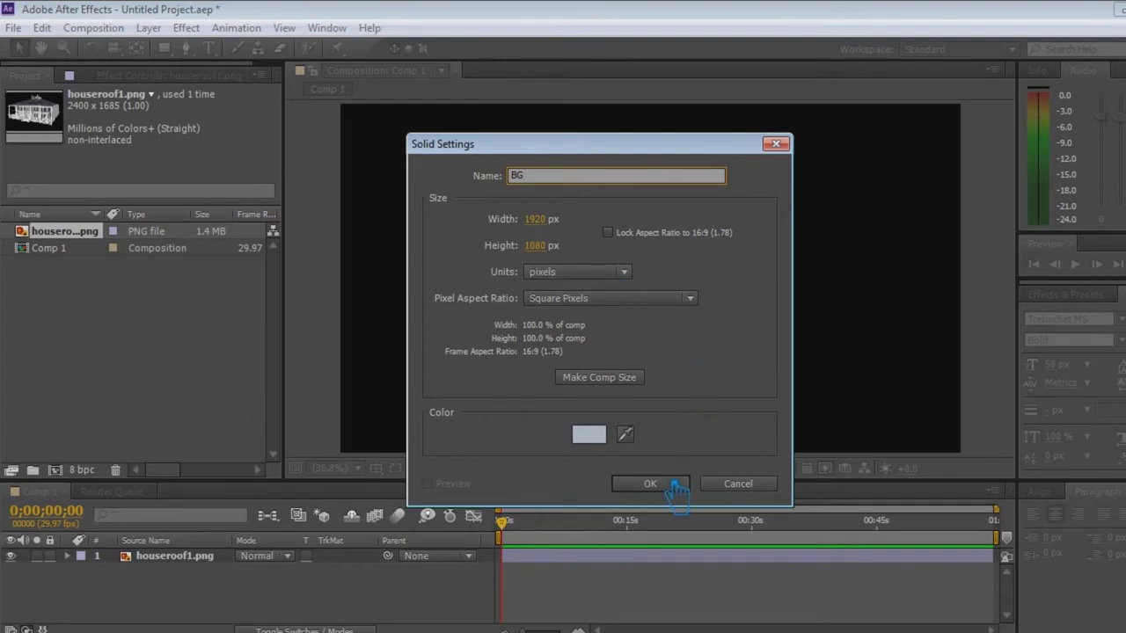
left_click(603, 438)
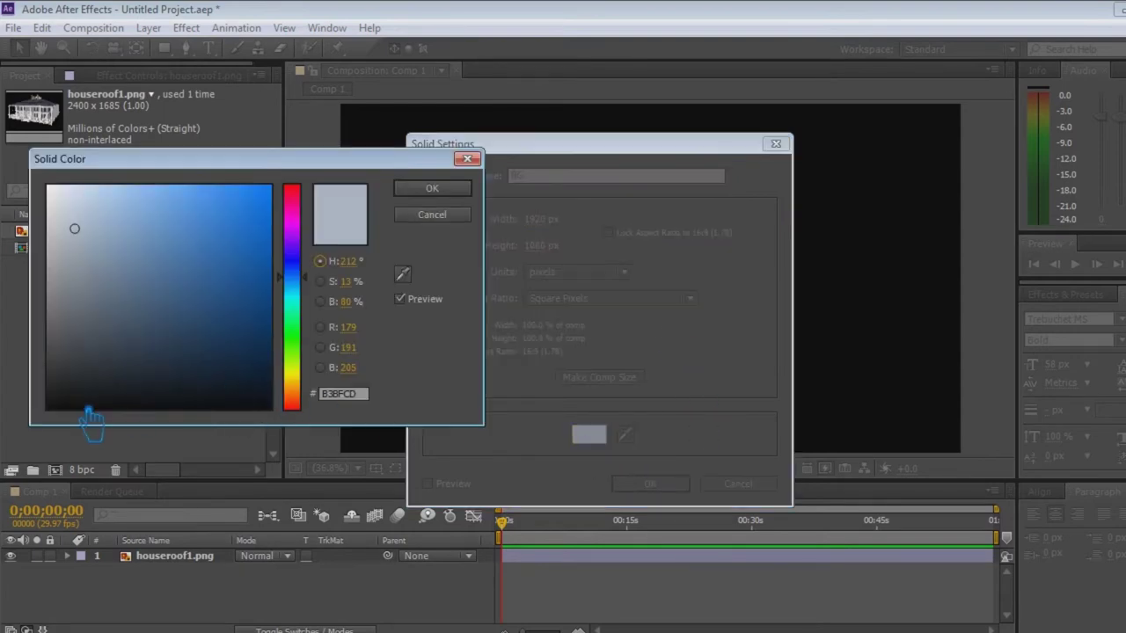
left_click_drag(90, 412, 52, 412)
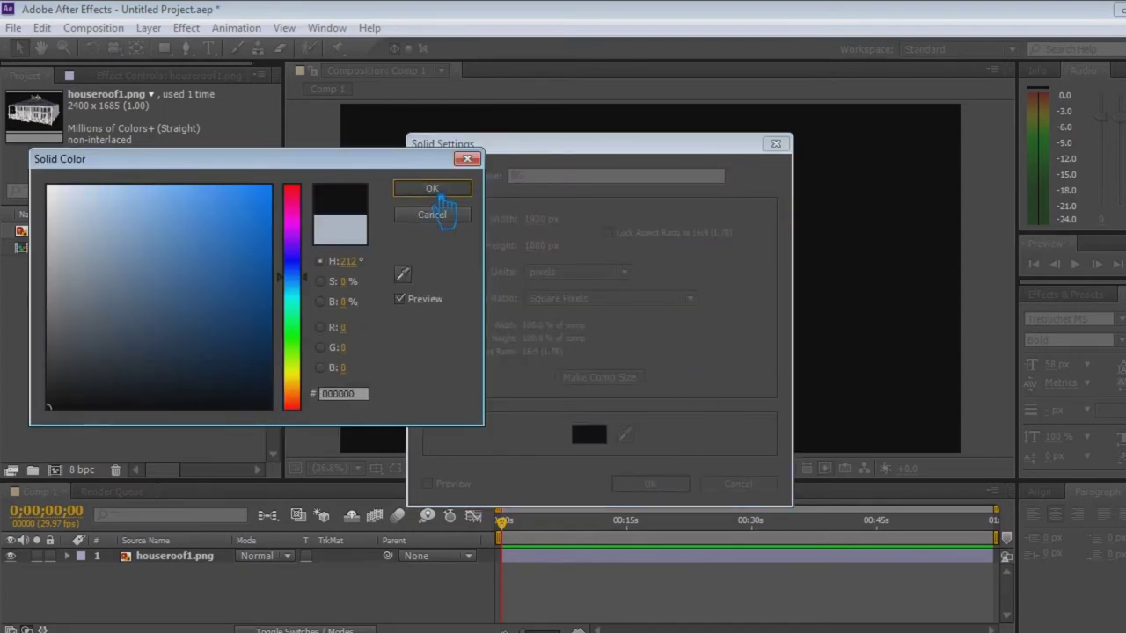
left_click(431, 188)
left_click(668, 483)
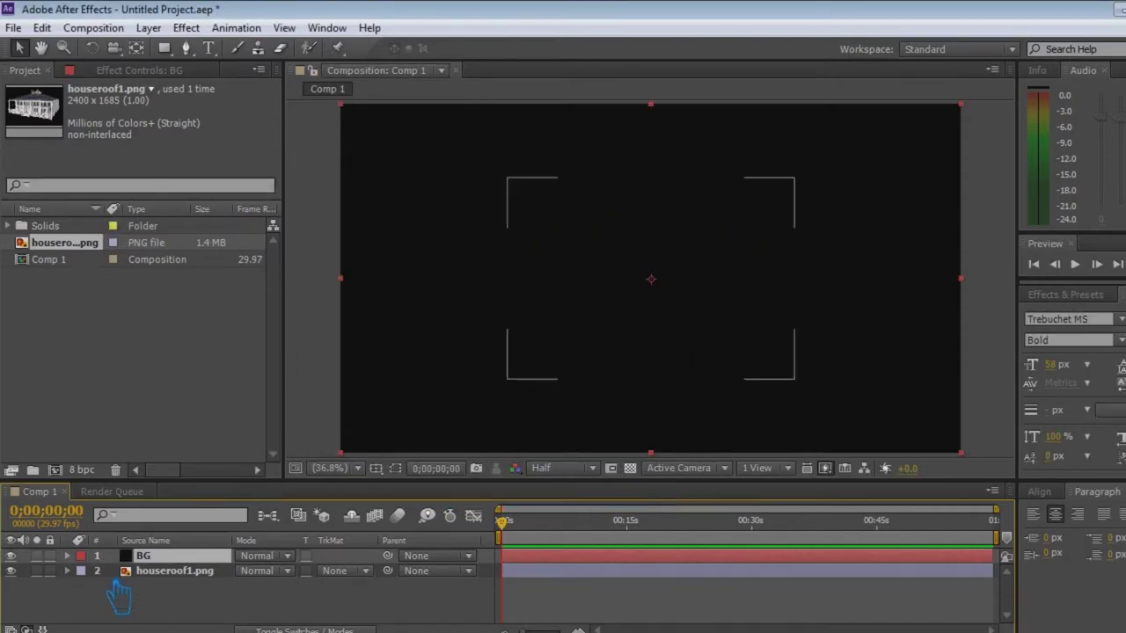
left_click_drag(209, 580, 208, 550)
Apply the Ramp effect to BG, set it to Radial Ramp, and lower its start point
right_click(207, 581)
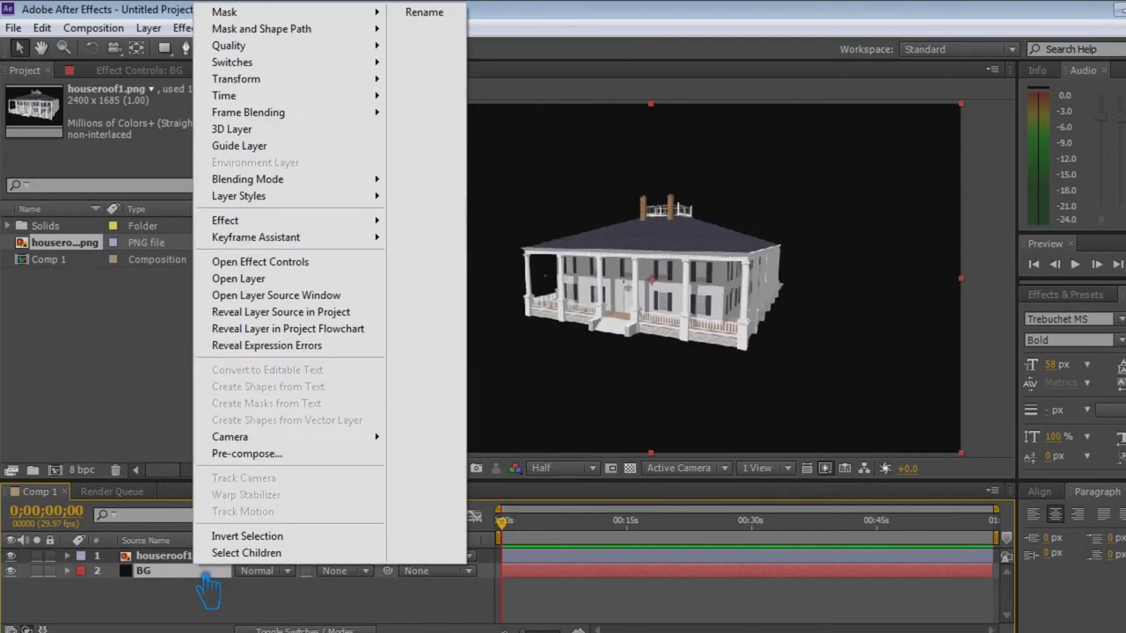
left_click(1065, 294)
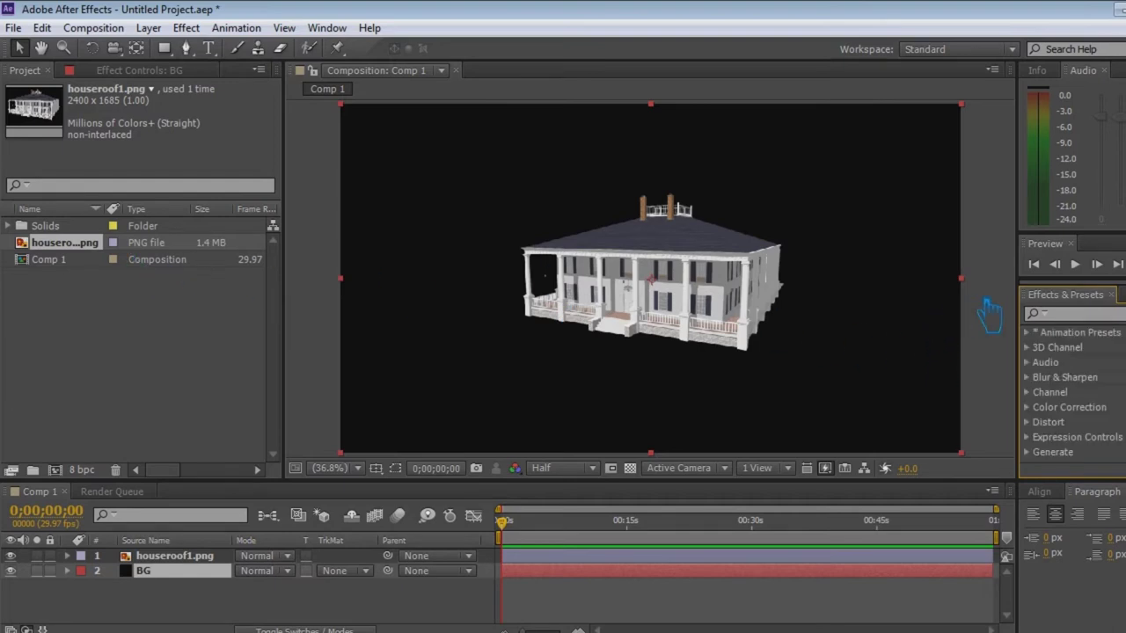
type("ramp")
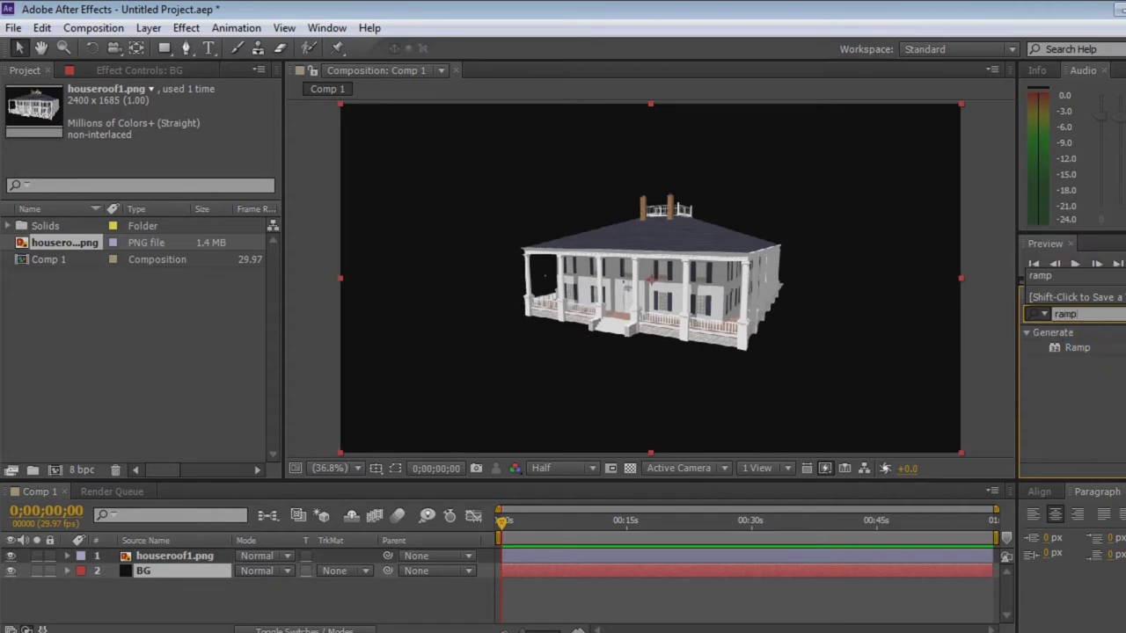
double_click(1074, 347)
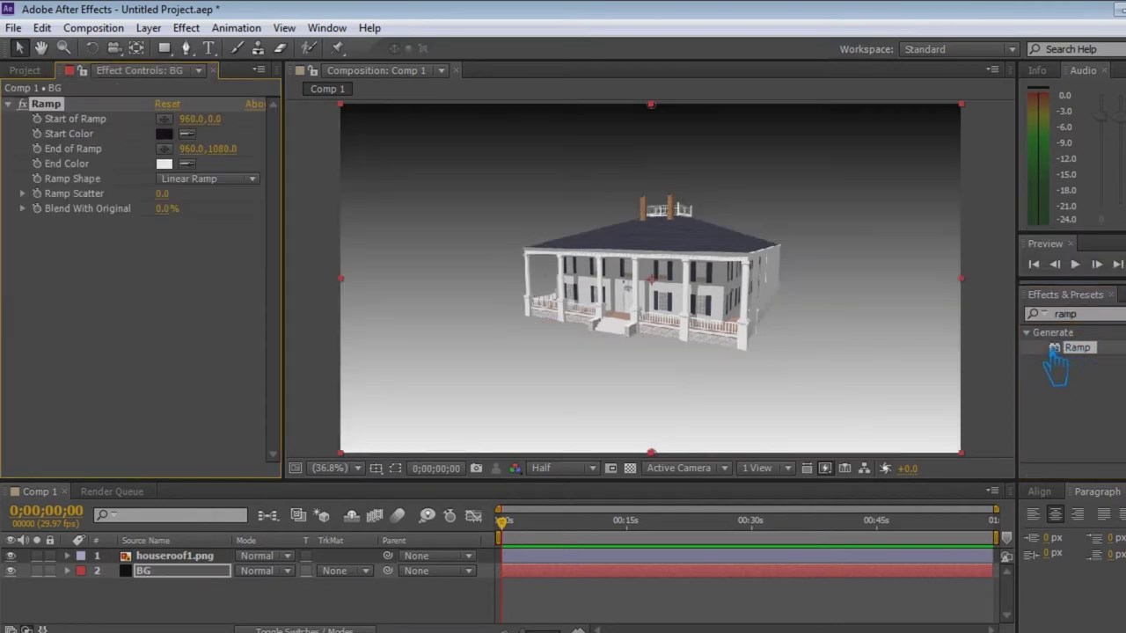
left_click(220, 180)
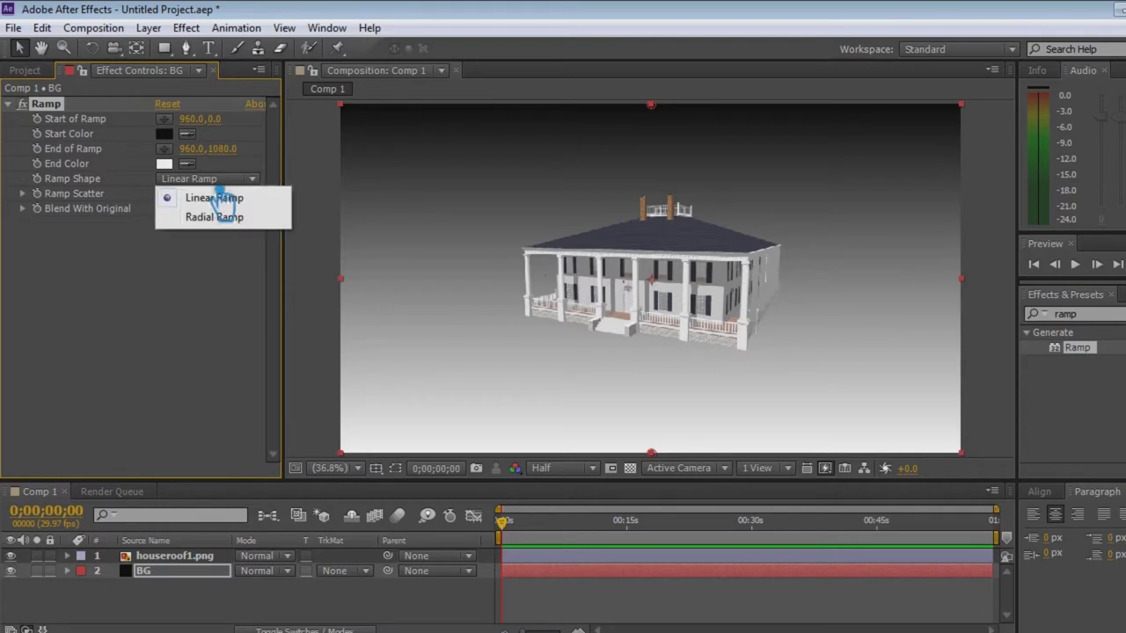
left_click(220, 217)
left_click_drag(651, 107, 667, 128)
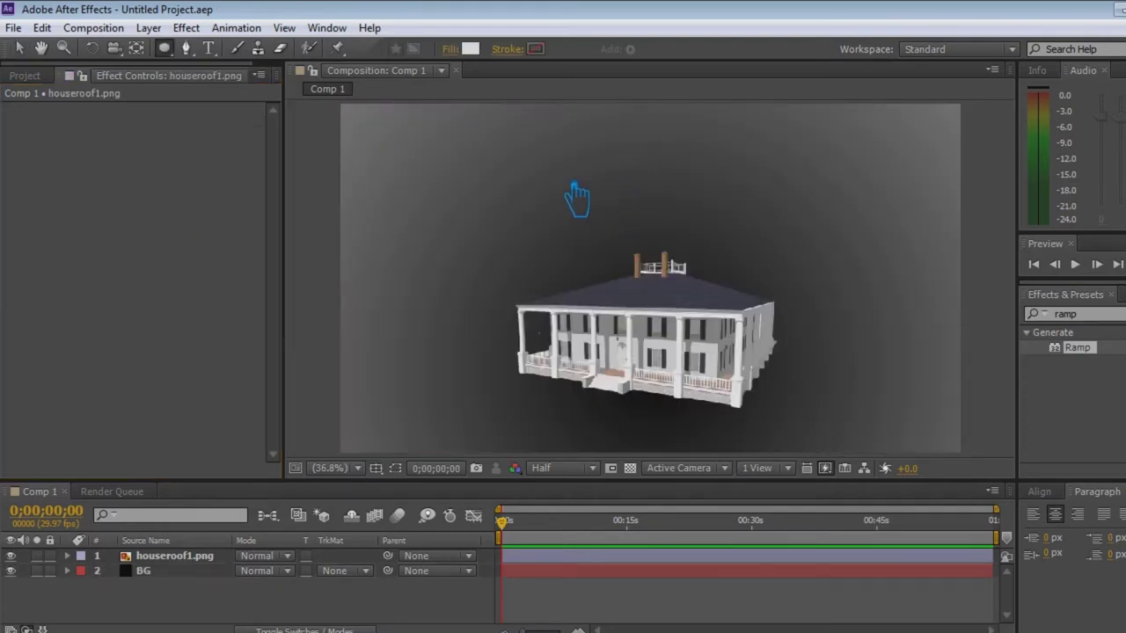
Draw a small top-left ellipse and place the CC Radial Fast Blur centre near it
left_click_drag(363, 124, 386, 146)
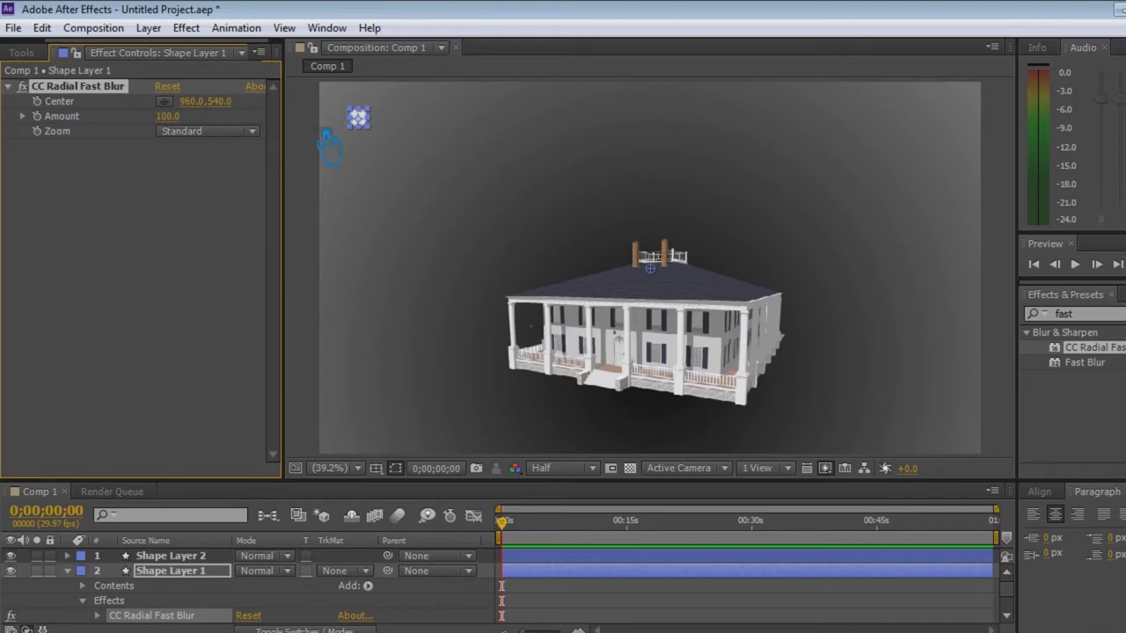
left_click(163, 101)
left_click(411, 160)
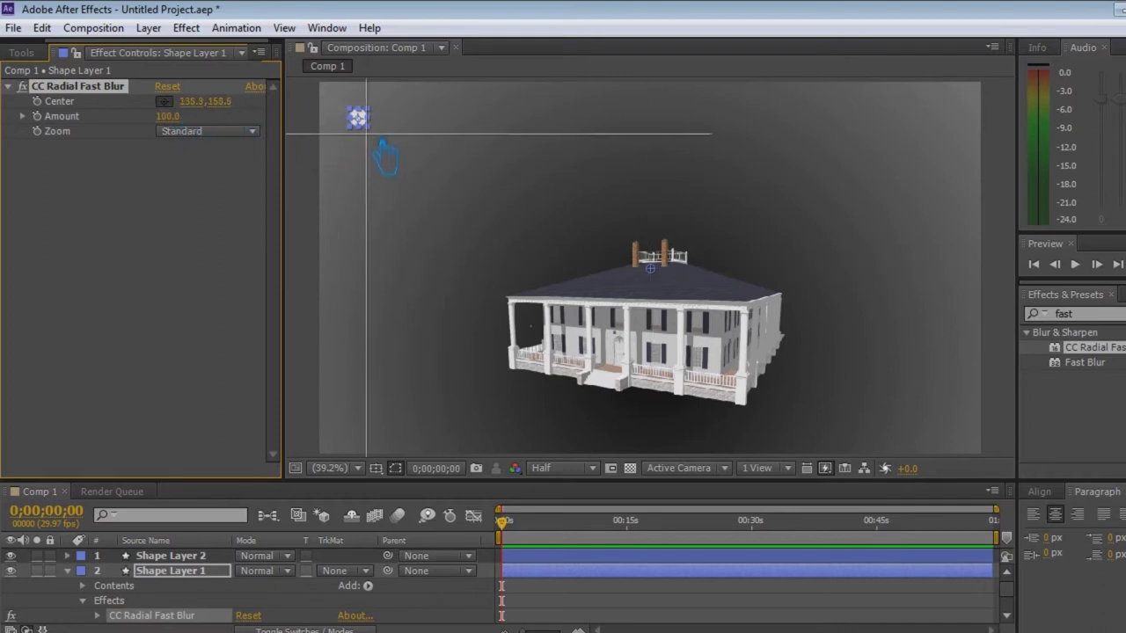
left_click_drag(394, 128, 360, 120)
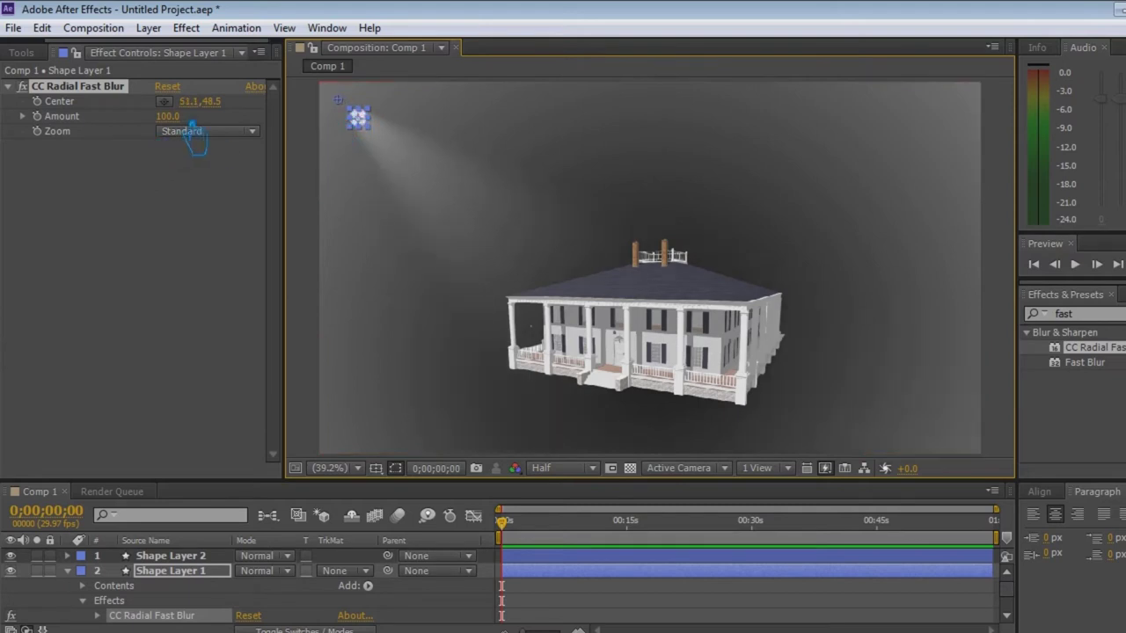
mouse_move(204, 114)
left_mouse_down()
mouse_move(266, 114)
mouse_move(144, 108)
left_mouse_up()
mouse_move(211, 115)
left_mouse_down()
mouse_move(236, 126)
mouse_move(266, 116)
left_mouse_up()
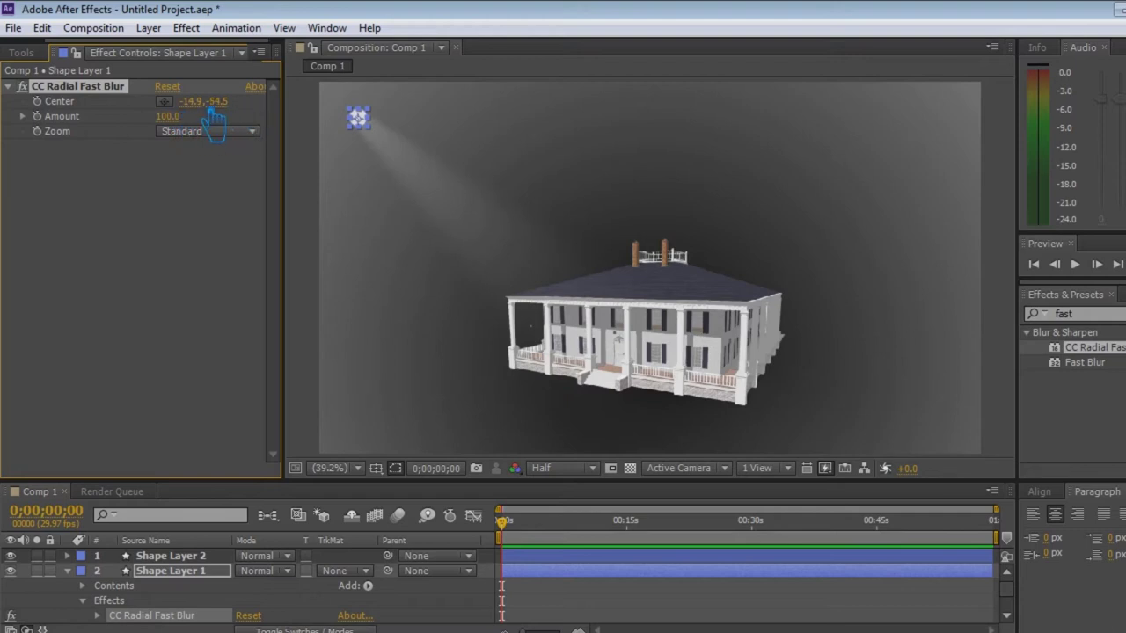
Set the blur zoom to Brightest and shift the beam centre to steepen its angle
left_click(221, 131)
left_click(219, 169)
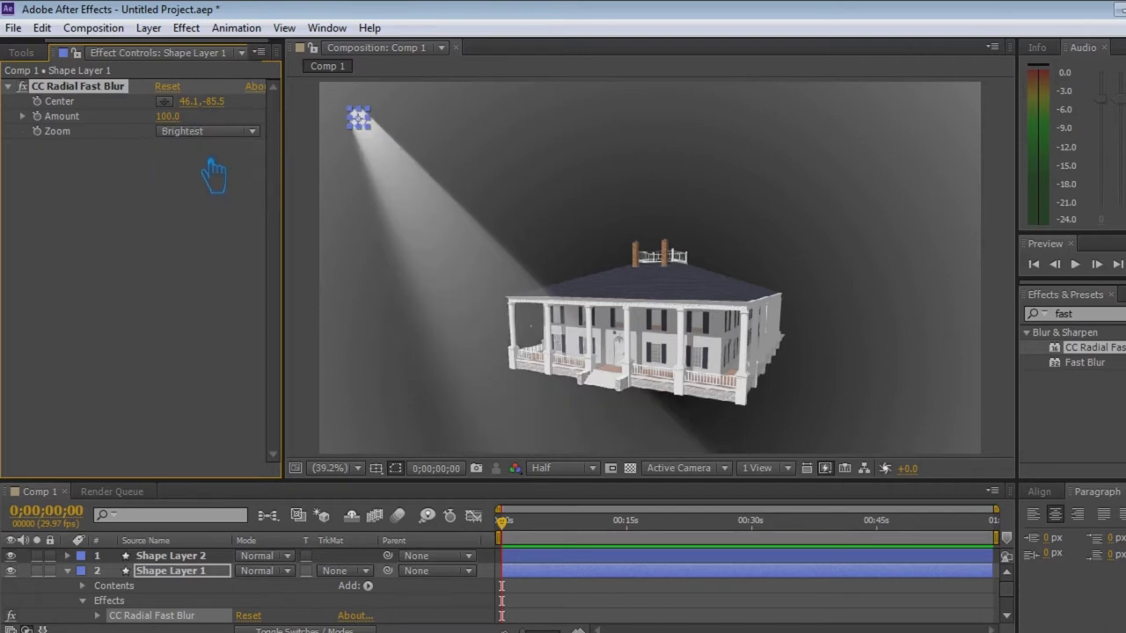
mouse_move(211, 102)
left_mouse_down()
mouse_move(193, 120)
mouse_move(167, 119)
left_mouse_up()
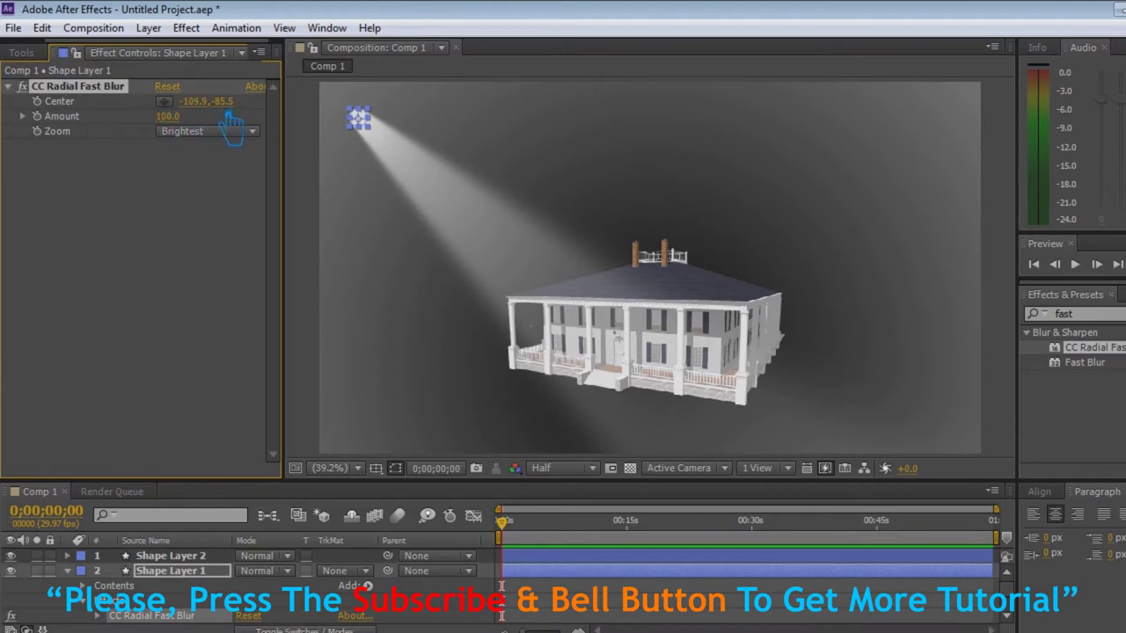
mouse_move(231, 125)
left_mouse_down()
mouse_move(352, 127)
mouse_move(173, 113)
left_mouse_up()
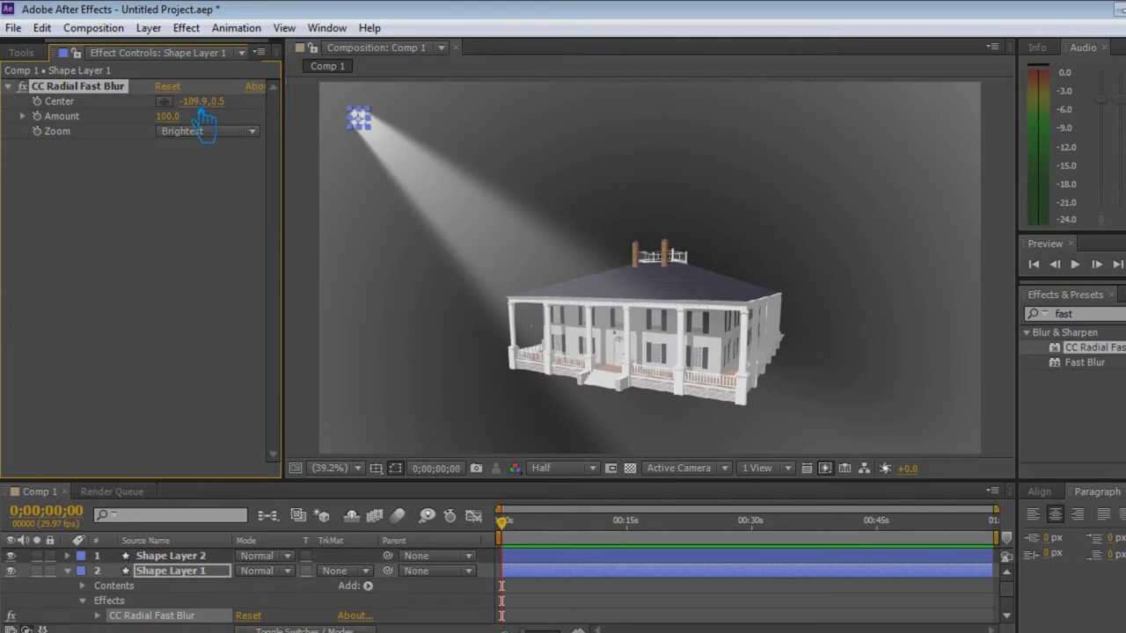
mouse_move(204, 119)
left_mouse_down()
mouse_move(245, 128)
mouse_move(186, 121)
left_mouse_up()
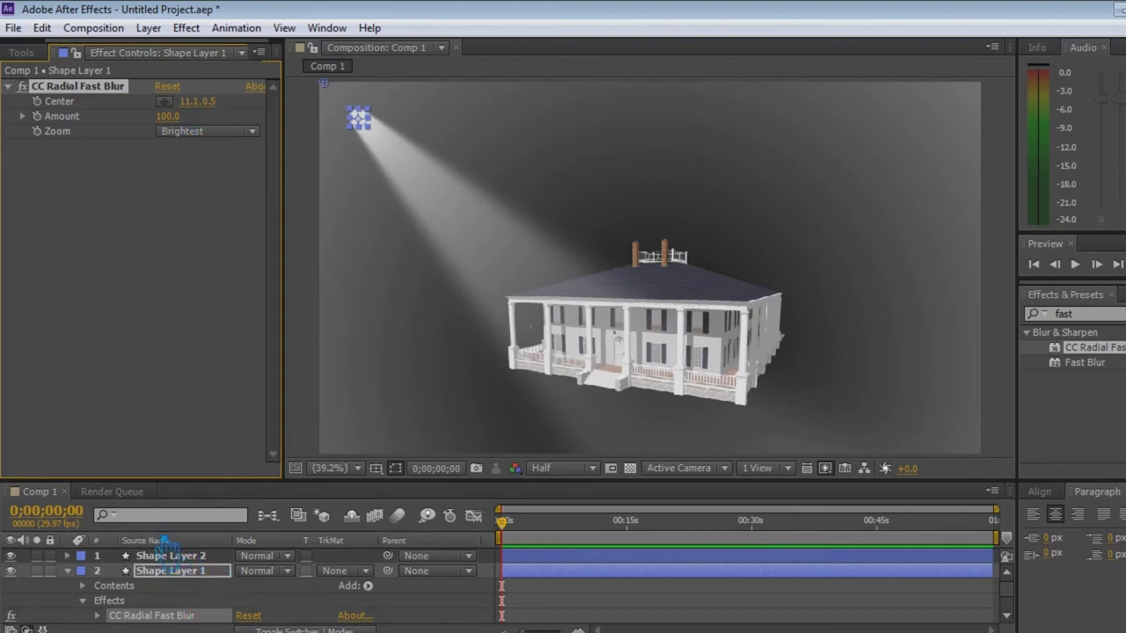
left_click_drag(204, 117, 193, 122)
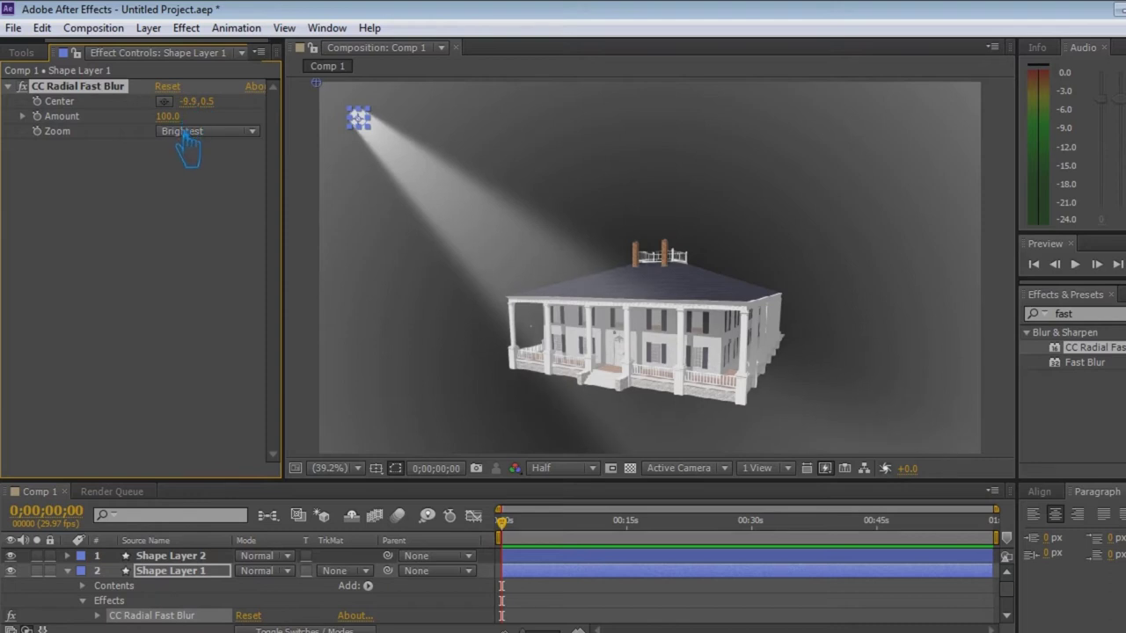
Compare the Darkest and Standard zoom modes, then return the blur to Brightest
left_click(204, 132)
left_click(215, 187)
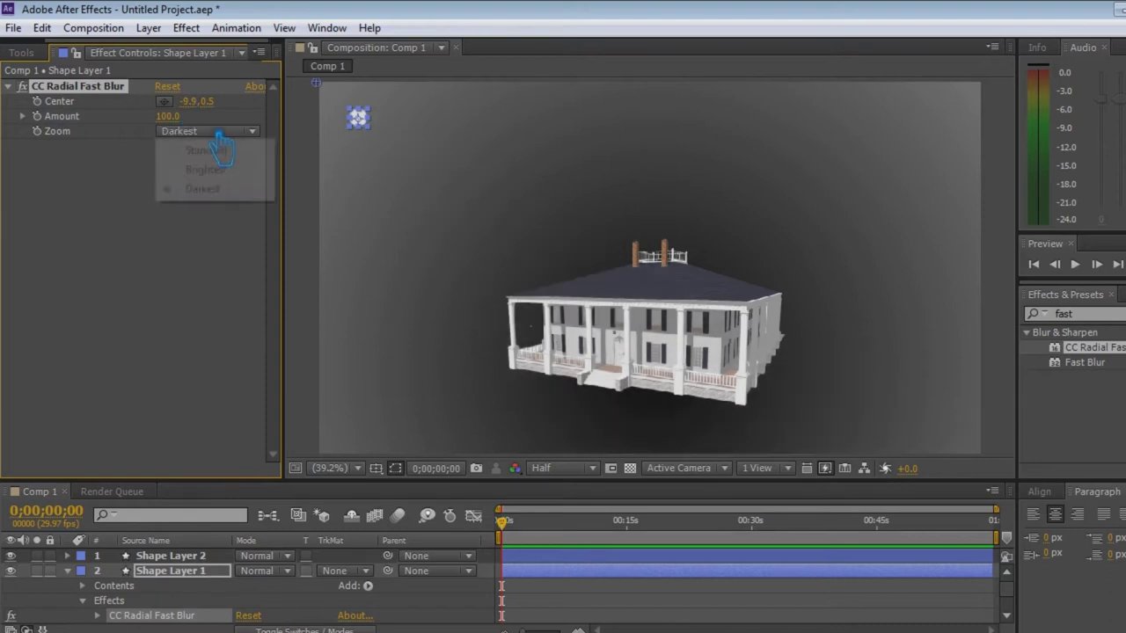
left_click(215, 132)
left_click(213, 170)
left_click(207, 131)
left_click(202, 151)
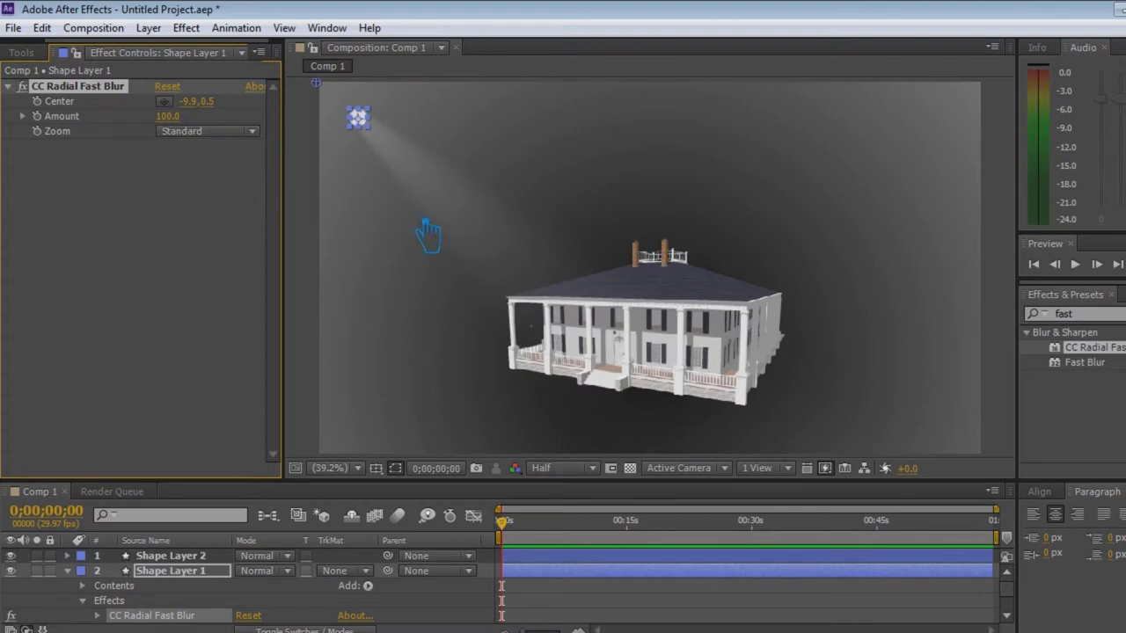
left_click(207, 131)
left_click(215, 169)
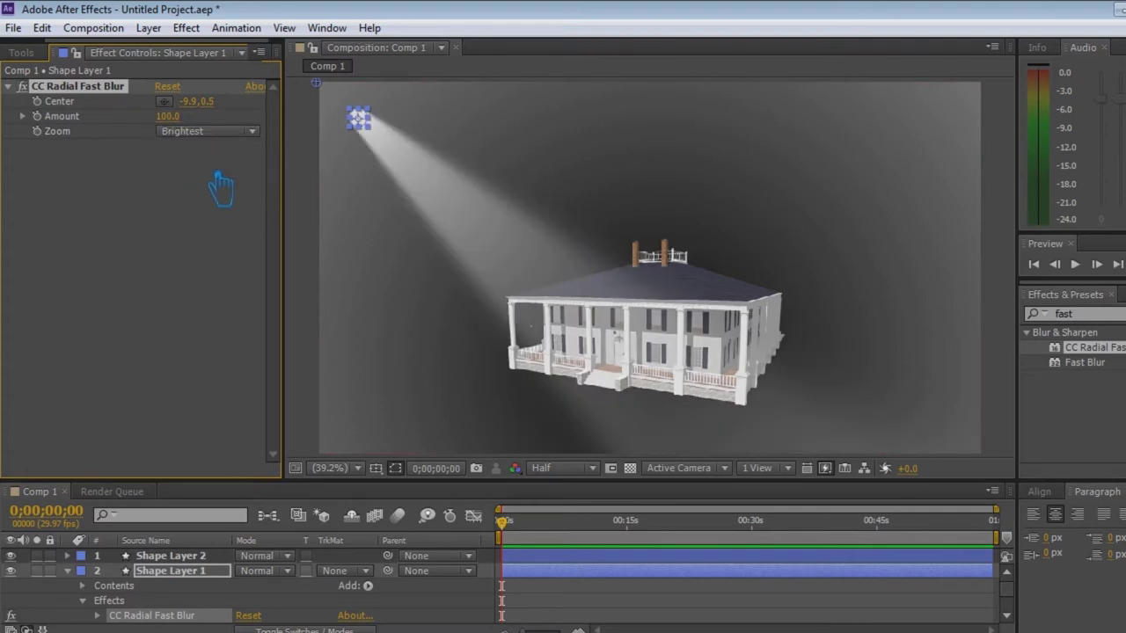
Move the blur centre to 40.9,33.2 so the beam slants toward the house
left_click_drag(230, 123, 273, 121)
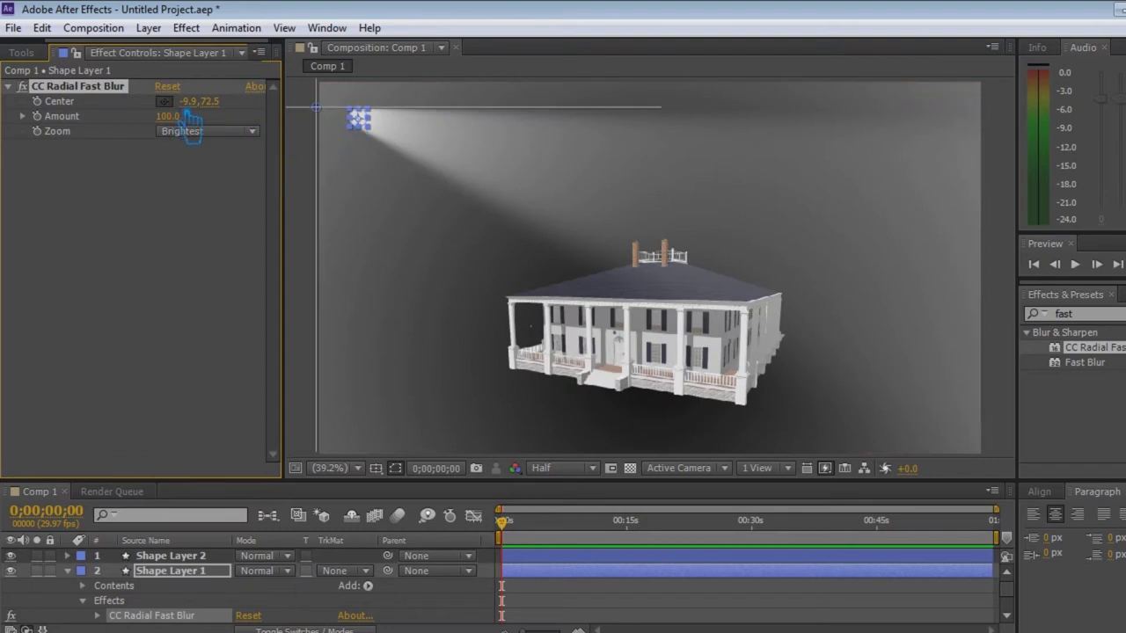
mouse_move(316, 106)
left_mouse_down()
mouse_move(342, 93)
mouse_move(335, 103)
mouse_move(332, 92)
left_mouse_up()
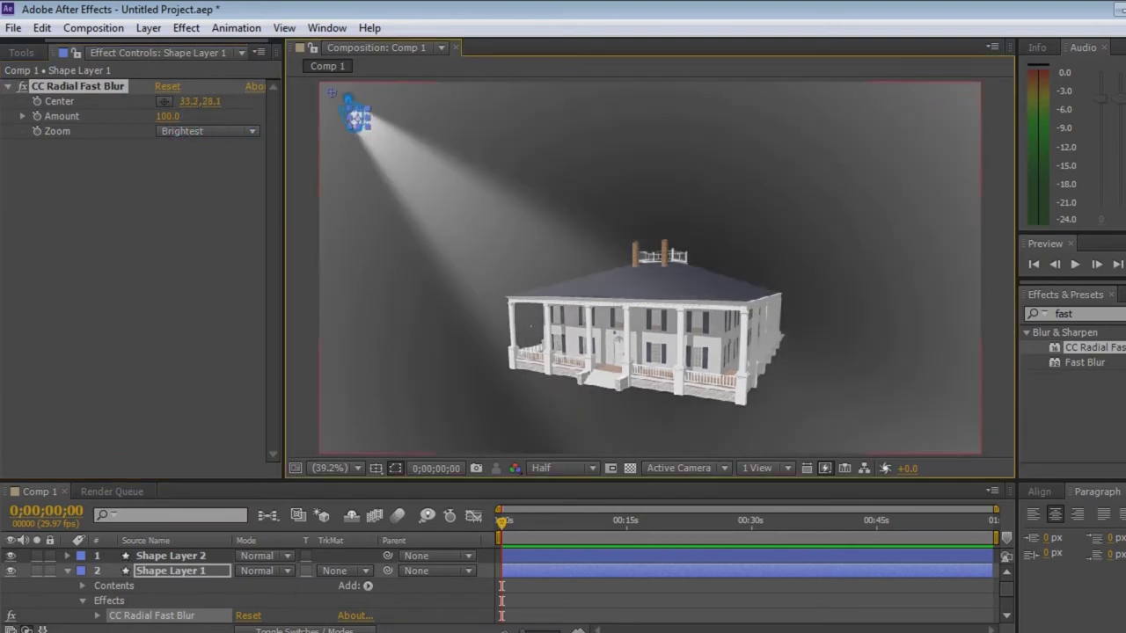
left_click_drag(332, 92, 335, 93)
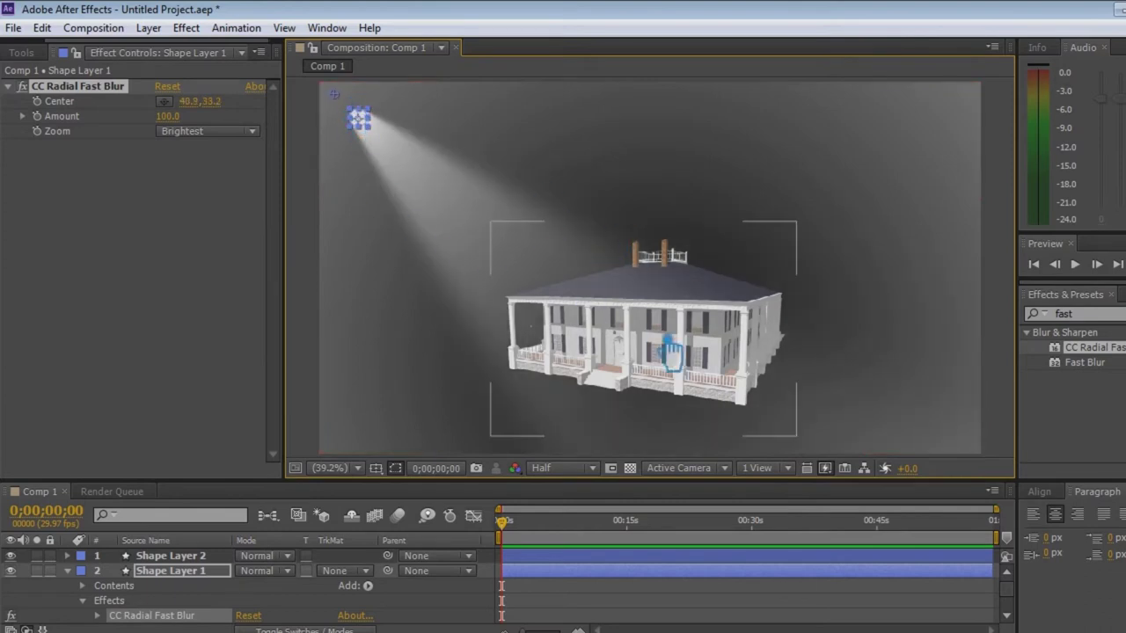
left_click(322, 371)
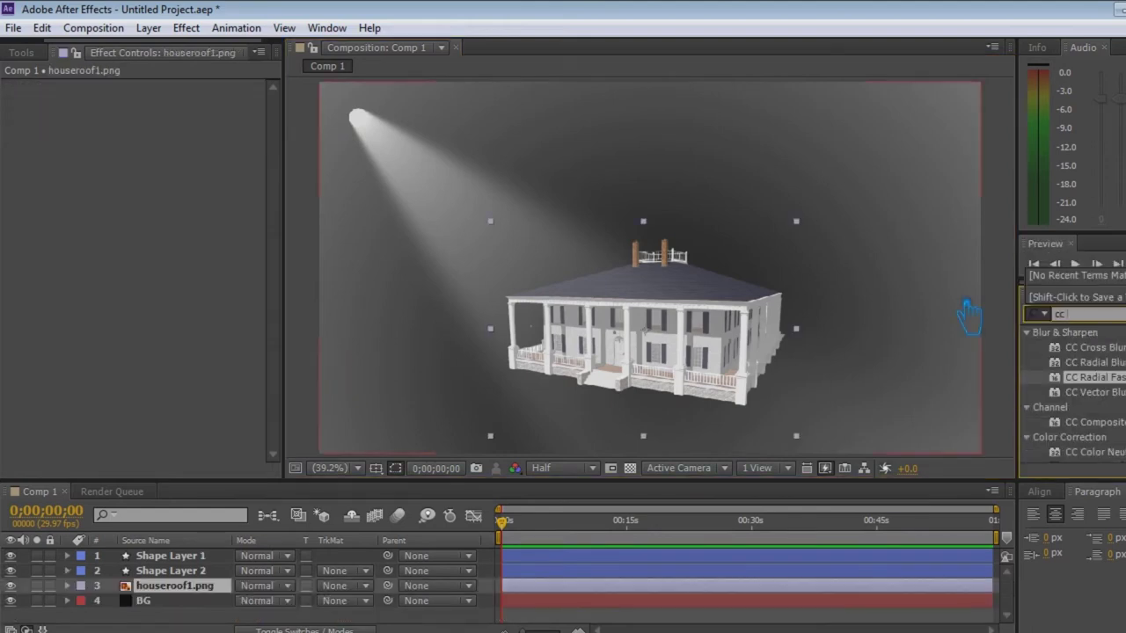
type("sop")
key("BackSpace")
key("BackSpace")
Apply CC Spotlight to the house: height 20, cone angle 17.5, edge softness 100%, intensity 85
type("p")
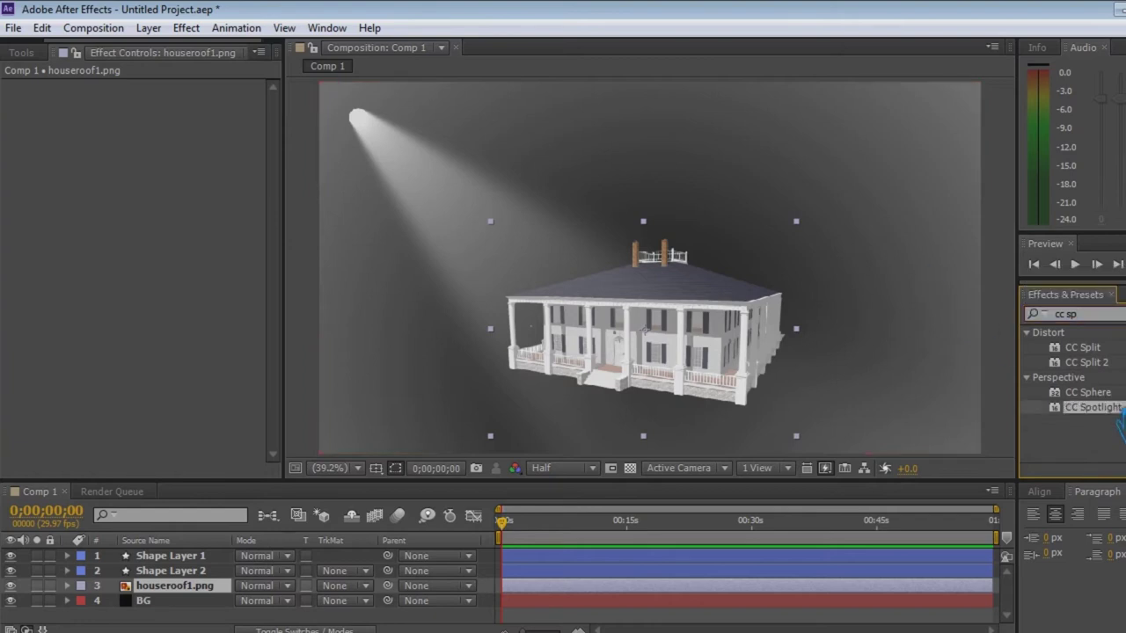
left_click_drag(1090, 407, 742, 362)
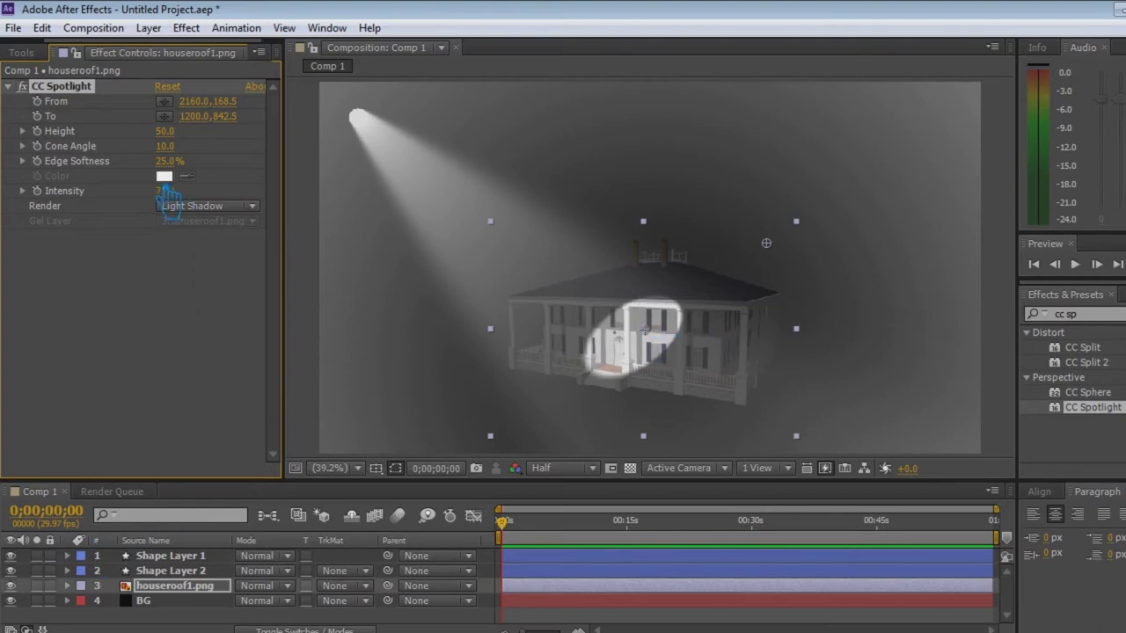
mouse_move(167, 131)
left_mouse_down()
mouse_move(142, 166)
mouse_move(236, 187)
left_mouse_up()
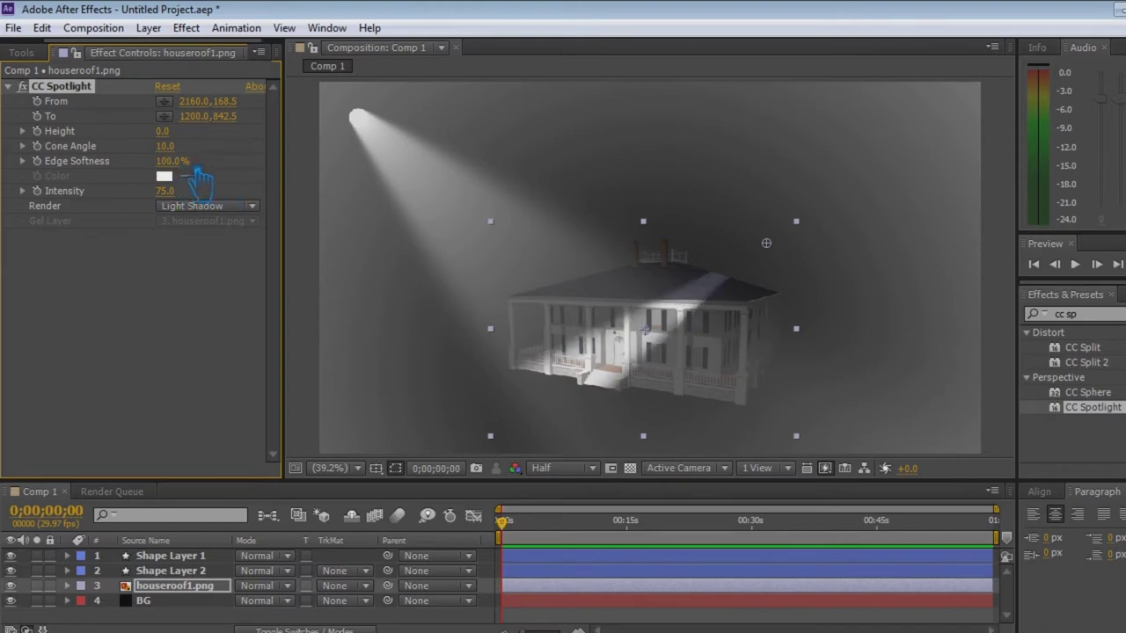
mouse_move(165, 131)
left_mouse_down()
mouse_move(220, 156)
mouse_move(116, 143)
mouse_move(189, 152)
mouse_move(209, 169)
left_mouse_up()
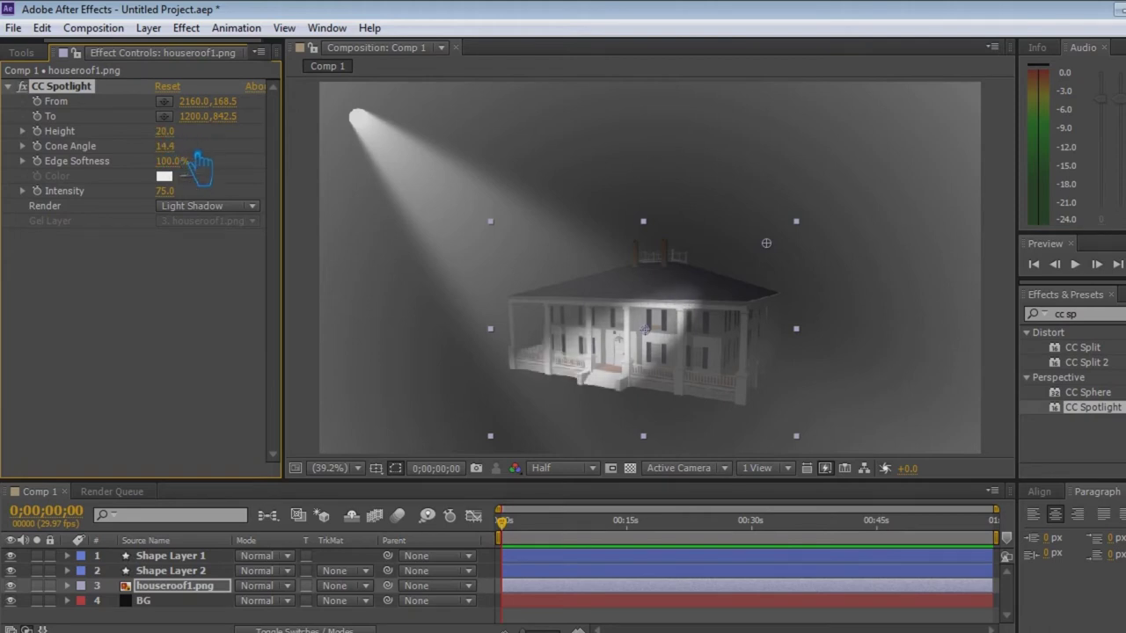
left_click_drag(204, 211, 188, 216)
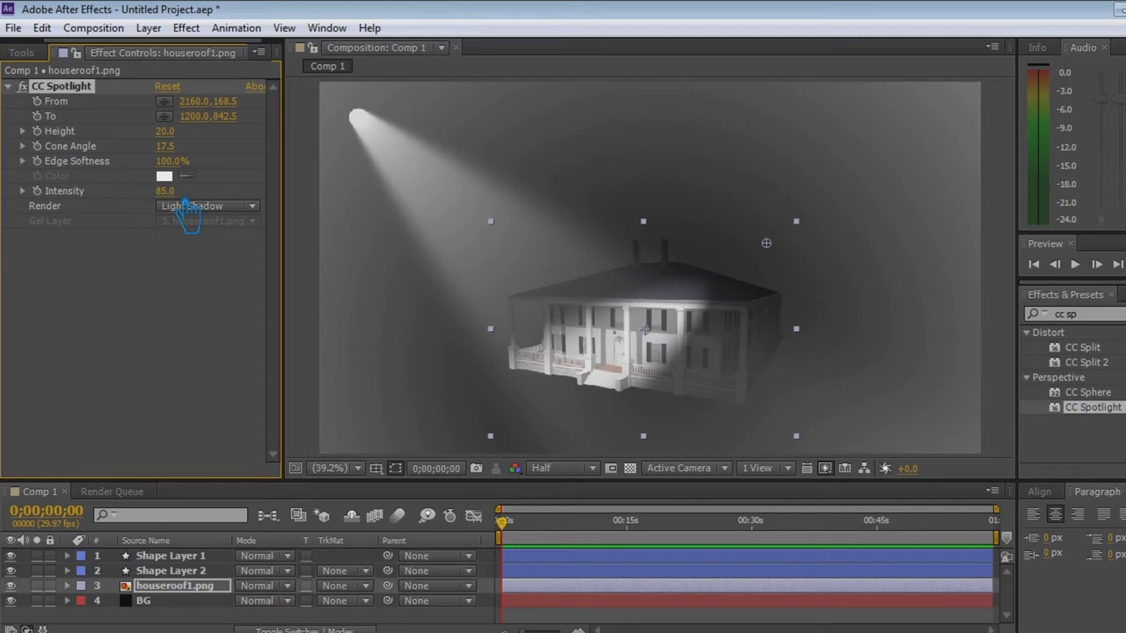
mouse_move(654, 264)
left_mouse_down()
mouse_move(695, 302)
mouse_move(908, 368)
mouse_move(839, 317)
left_mouse_up()
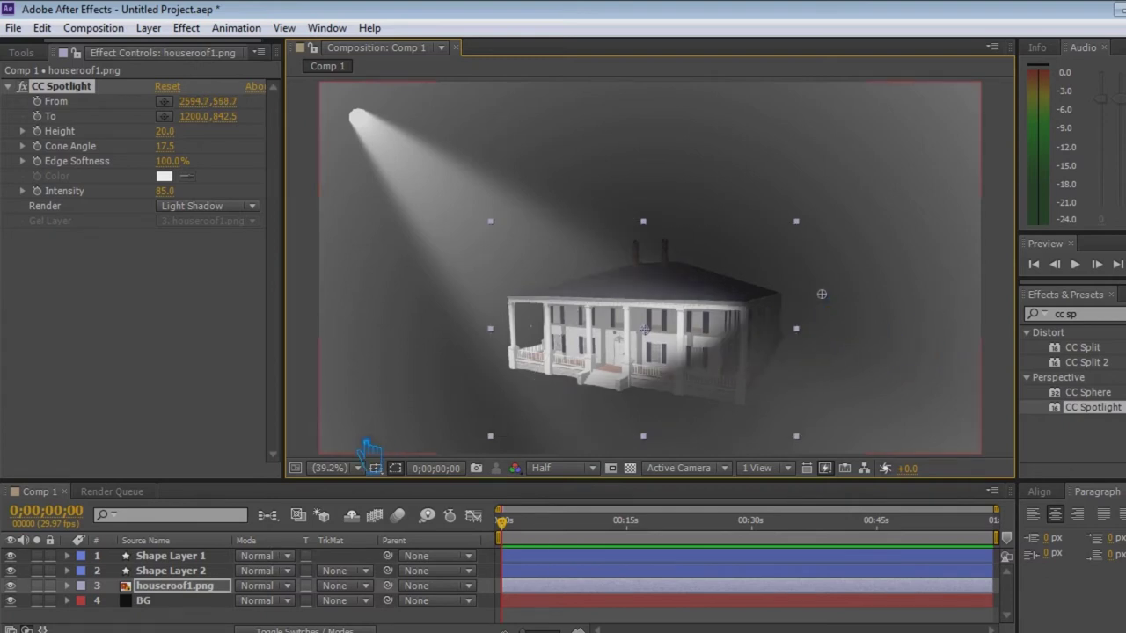
left_click(189, 556)
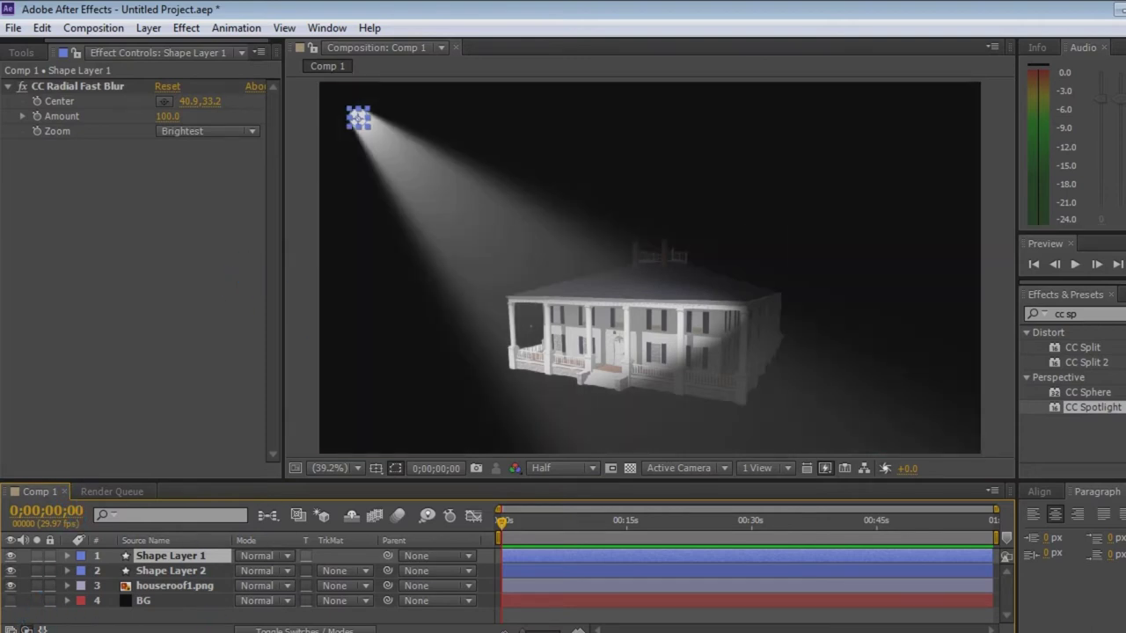
Hide the BG layer for a black background and move the time indicator to 5 seconds
left_click(226, 611)
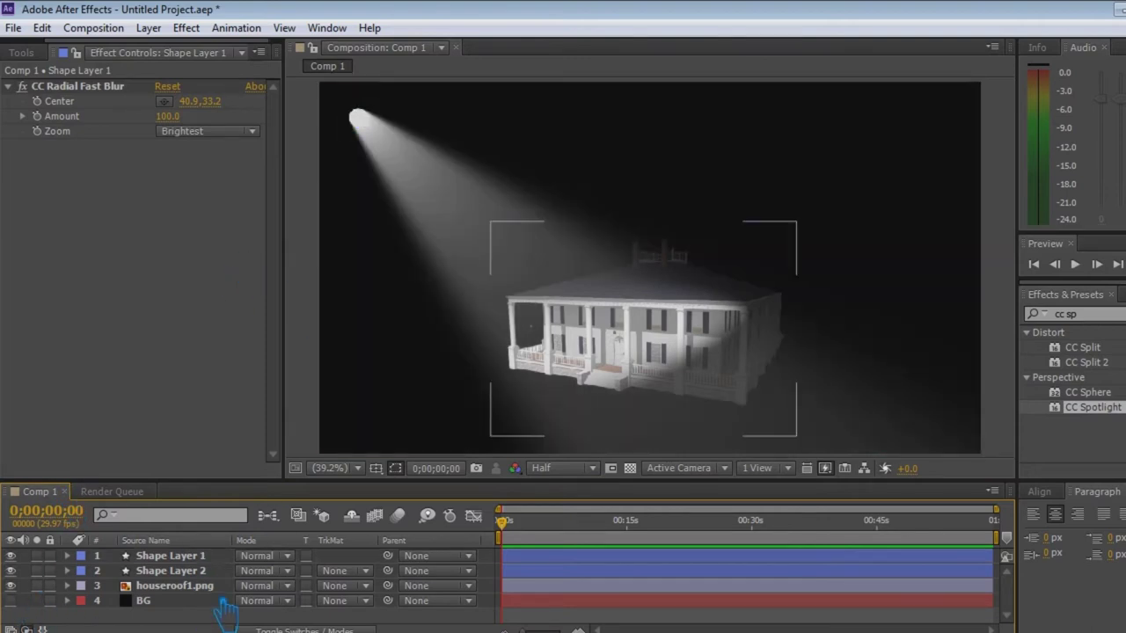
left_click(190, 561)
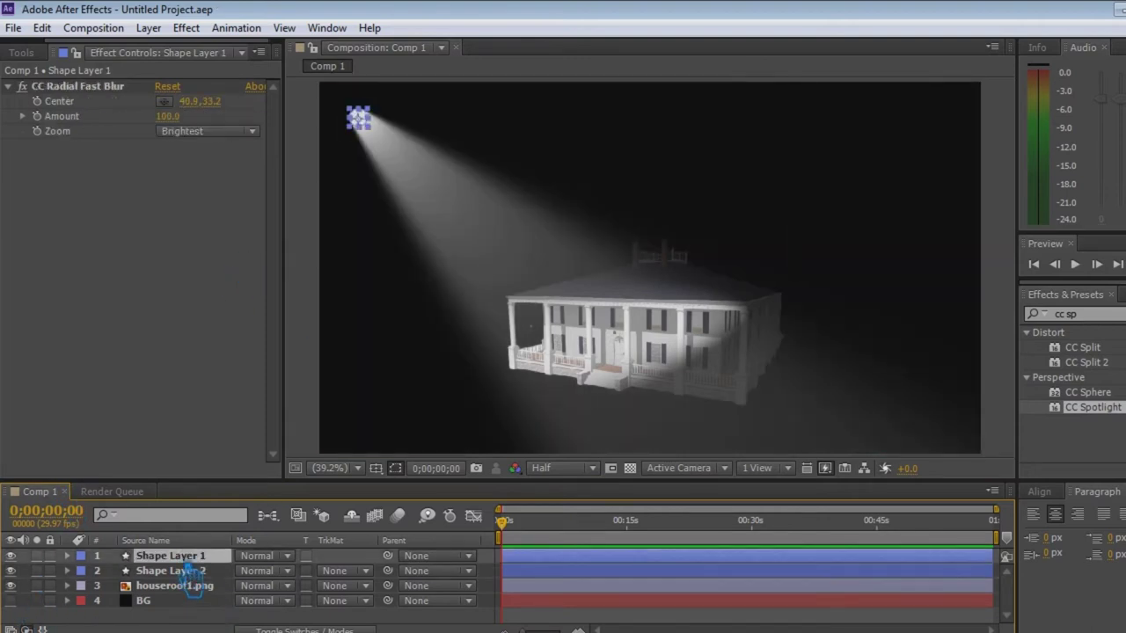
left_click(58, 132)
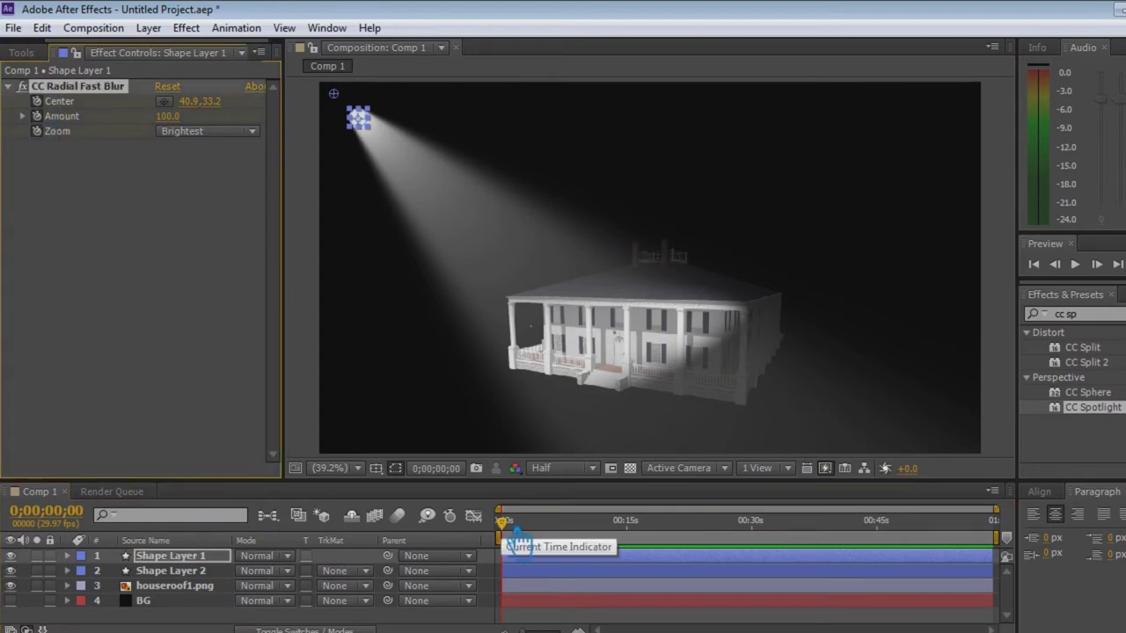
left_click_drag(517, 538, 709, 563)
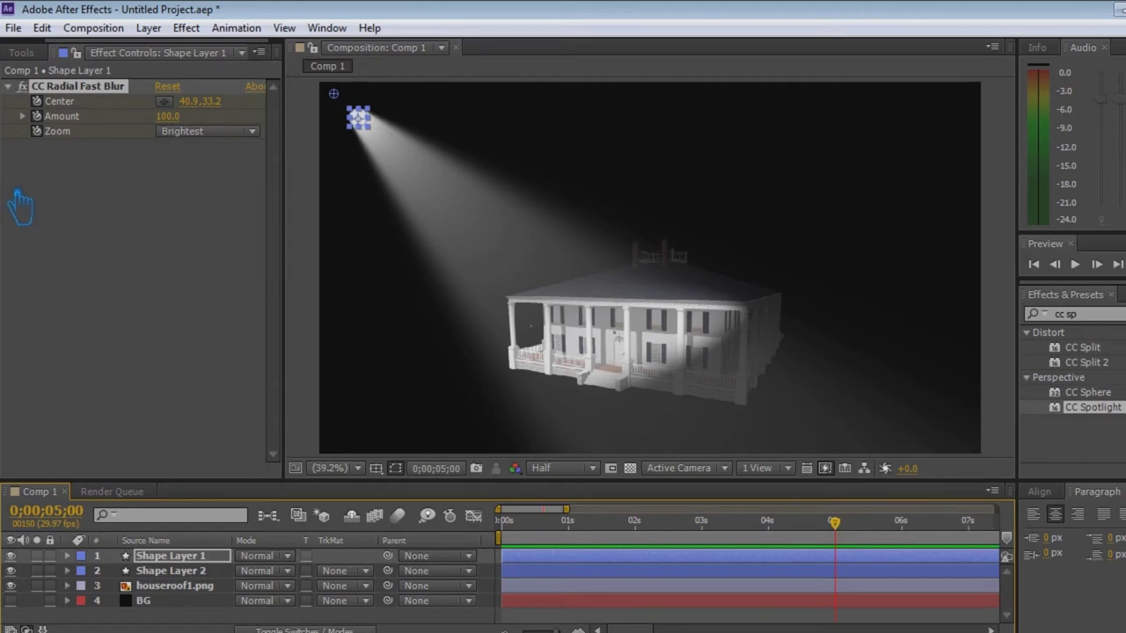
Set the beam blur amount to 100 and its centre to -150.1,55.2
left_click_drag(203, 124, 225, 125)
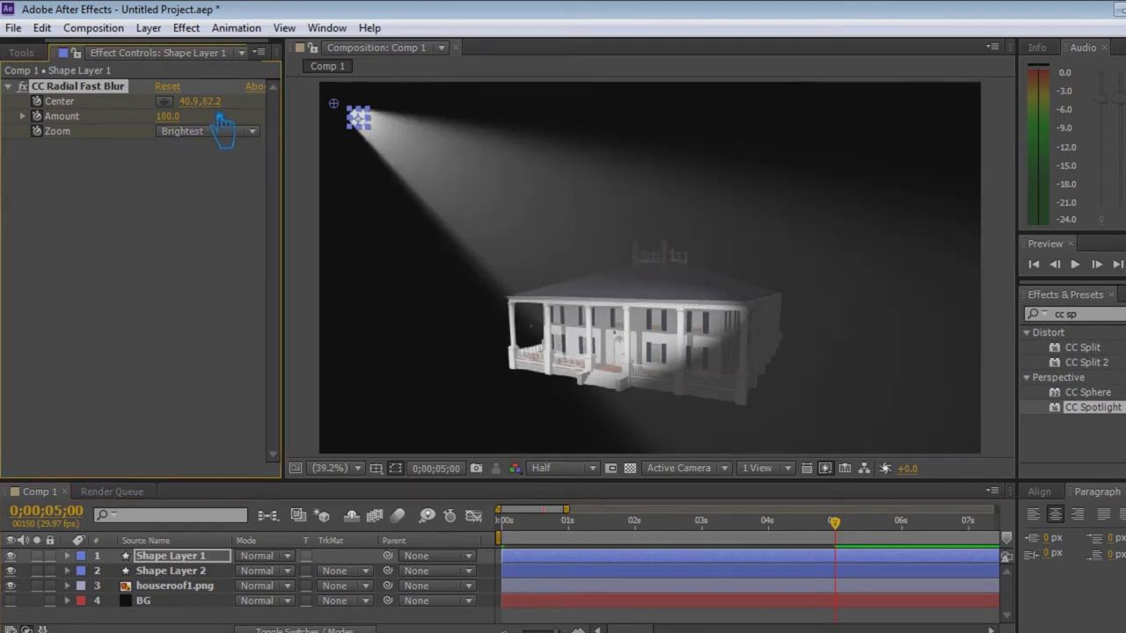
left_click(181, 585)
left_click(170, 555)
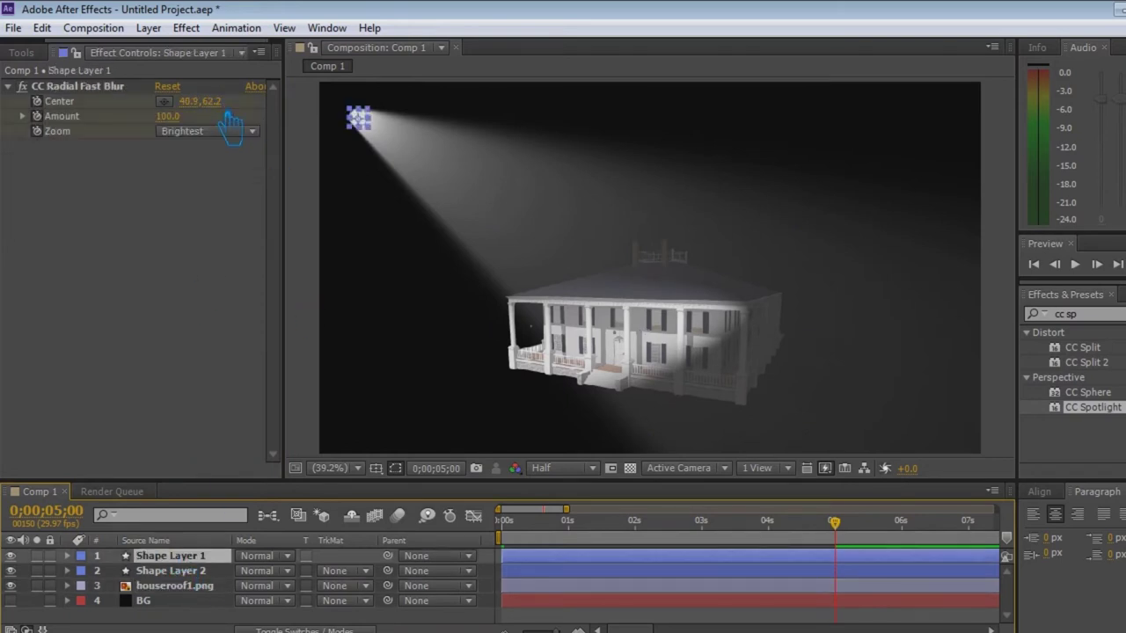
left_click_drag(202, 116, 205, 119)
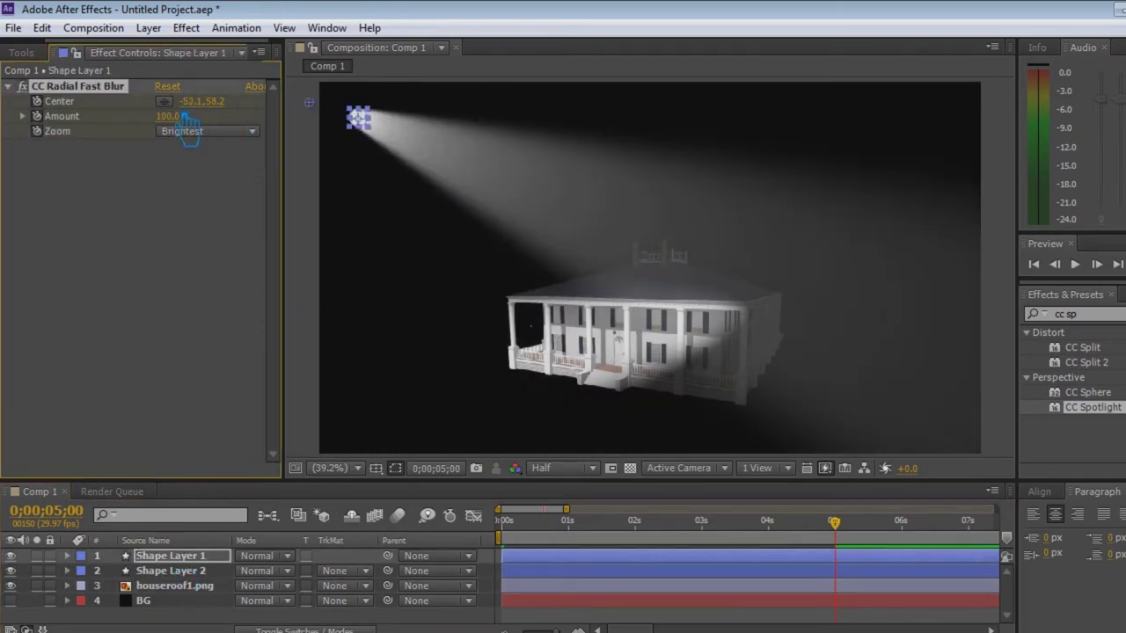
left_click_drag(225, 102, 243, 114)
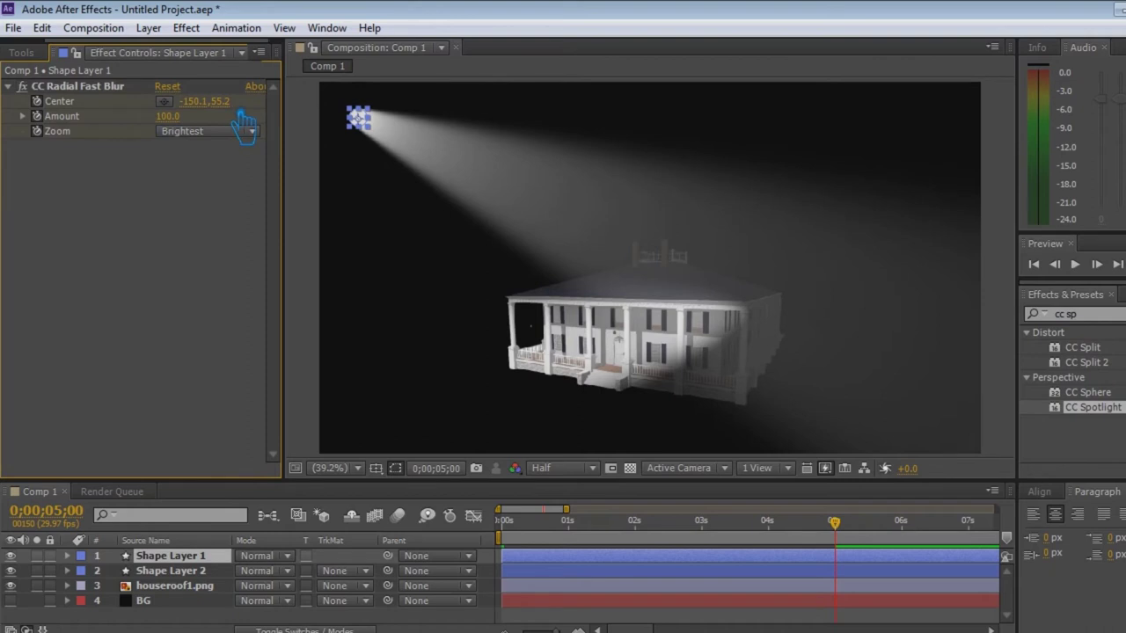
key("KP_3")
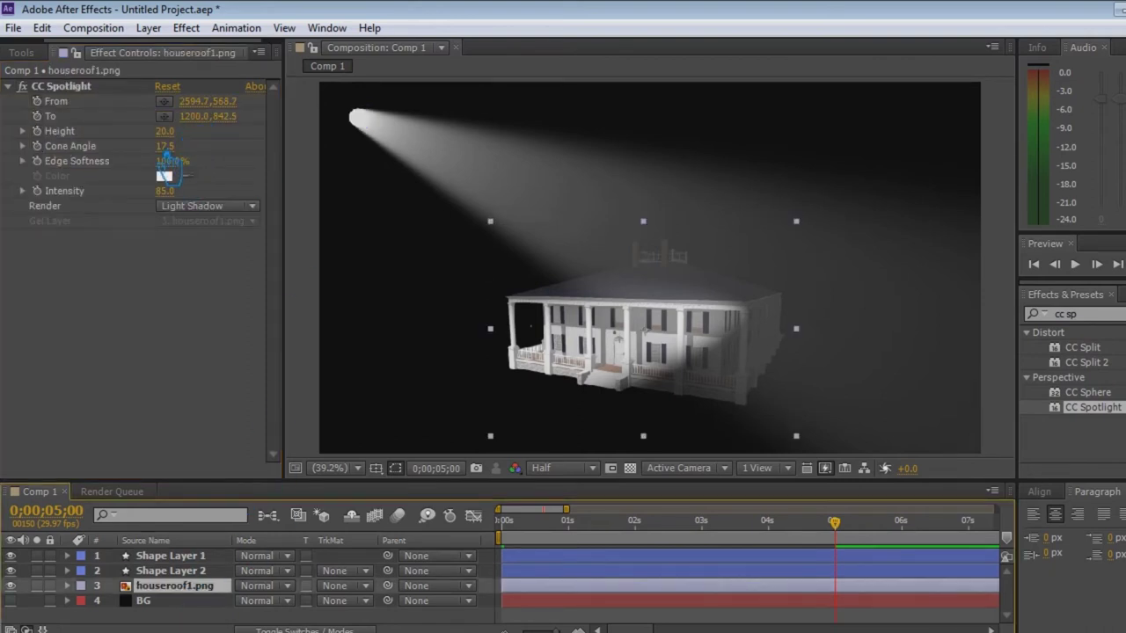
Raise the spotlight height to 44 and undo a trial move of its source point
left_click_drag(166, 159, 204, 149)
left_click_drag(821, 294, 617, 431)
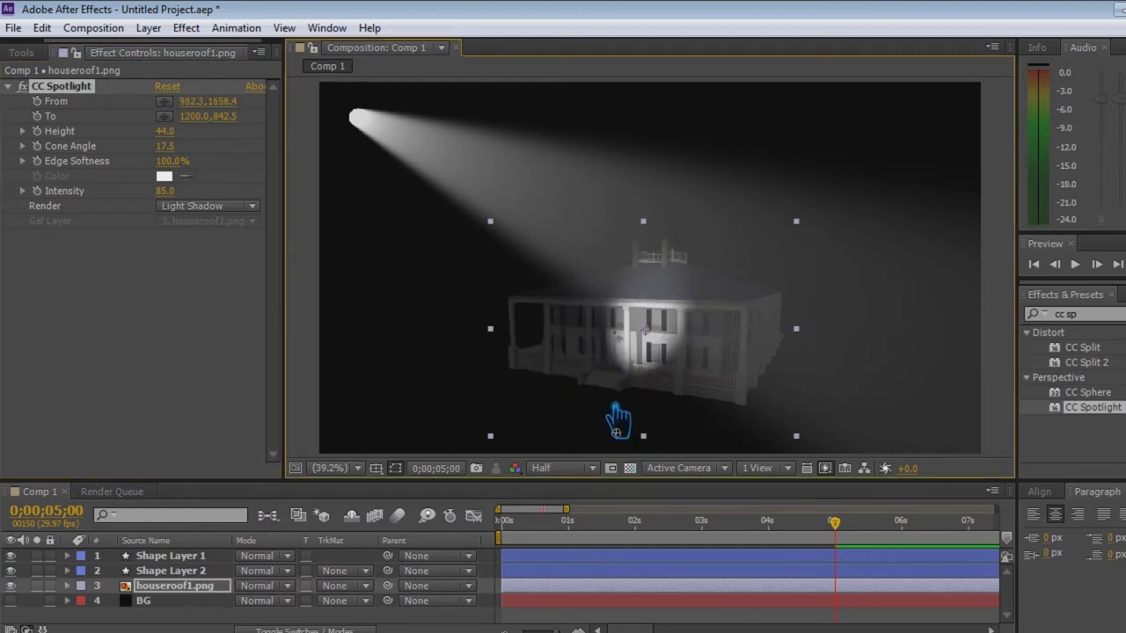
mouse_move(818, 293)
left_mouse_down()
mouse_move(463, 295)
mouse_move(478, 315)
left_mouse_up()
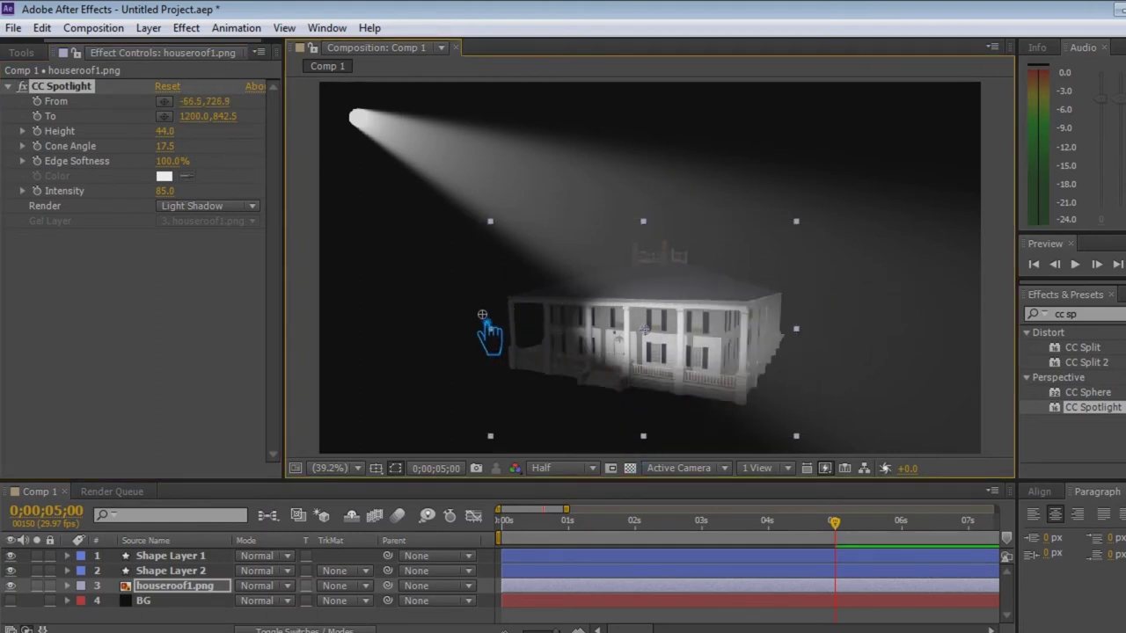
key("ctrl+z")
key("ctrl+z")
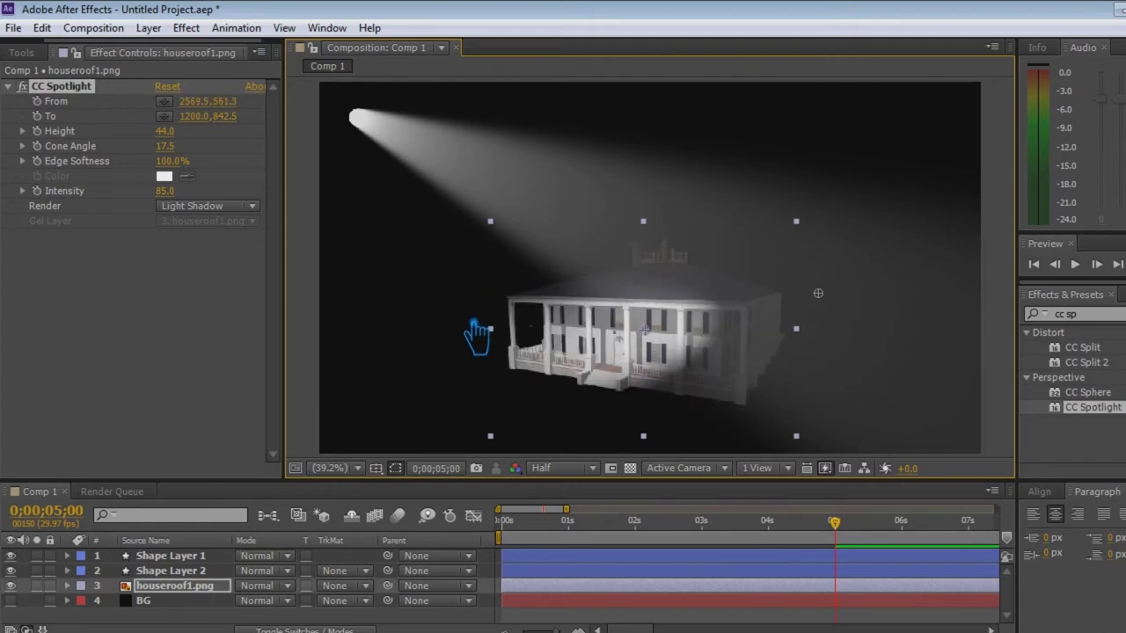
At 5 seconds, set the spotlight From point to -163.1,-59.8 and preview the sweep
key("Home")
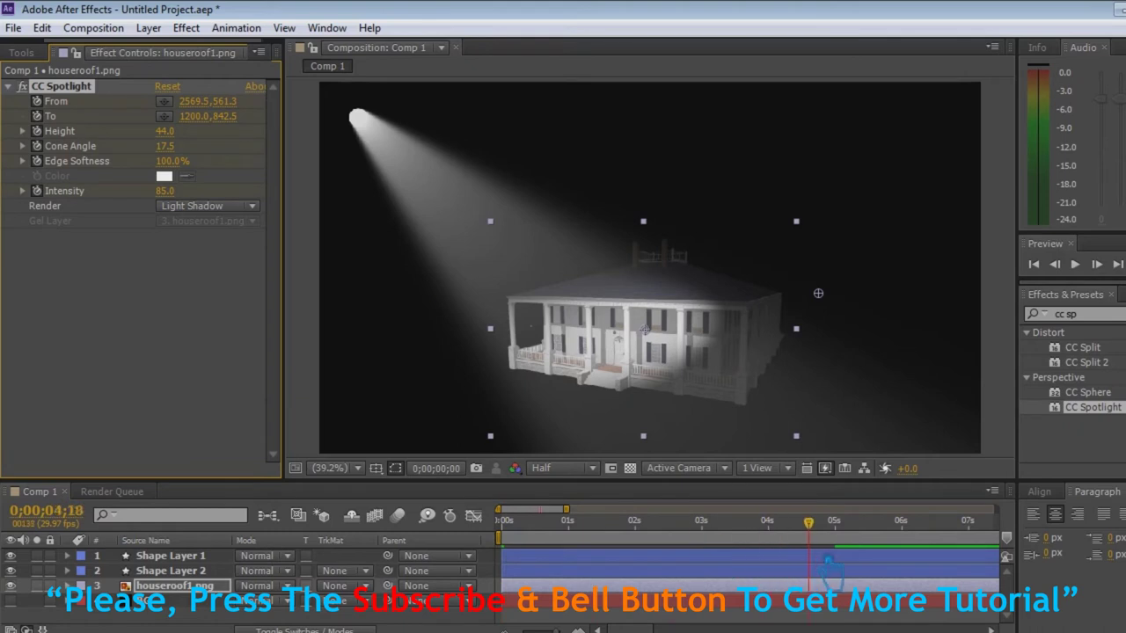
left_click_drag(814, 560, 856, 559)
mouse_move(850, 318)
left_mouse_down()
mouse_move(461, 343)
mouse_move(493, 239)
left_mouse_up()
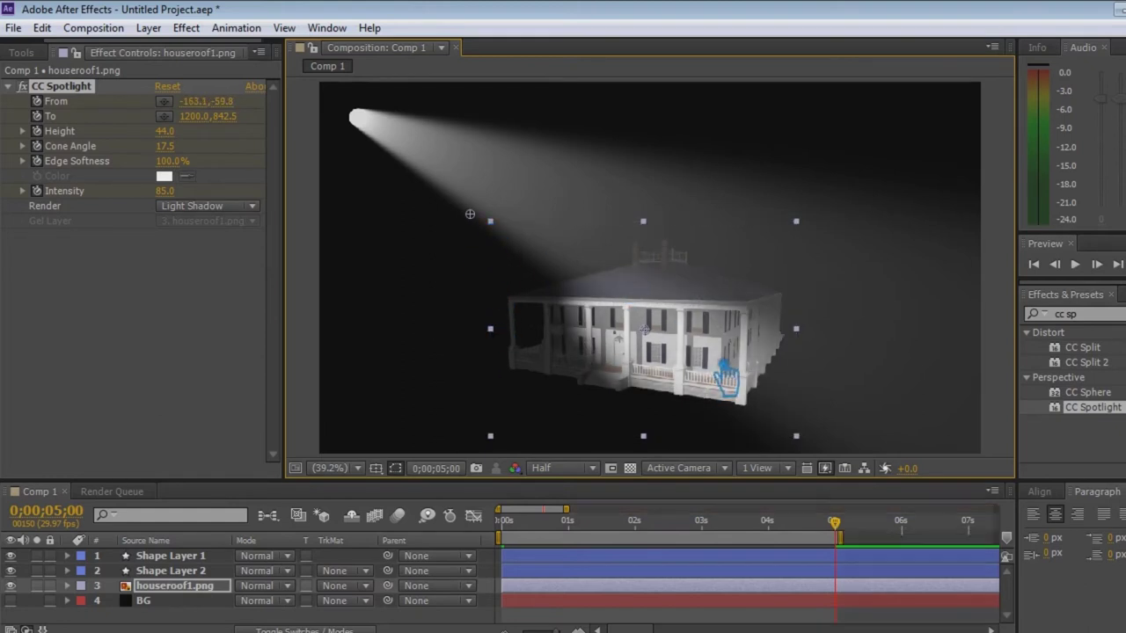
left_click(1074, 264)
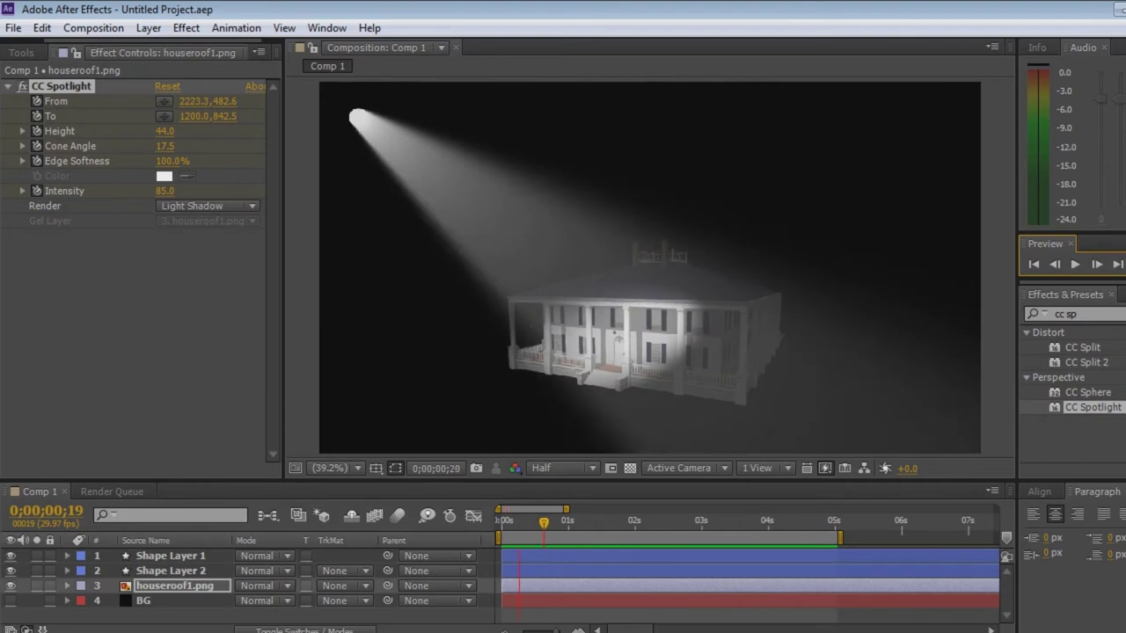
Keyframe the spotlight From point at roughly 3, 2 and 1 seconds, ending upper left
left_click(915, 160)
key("space")
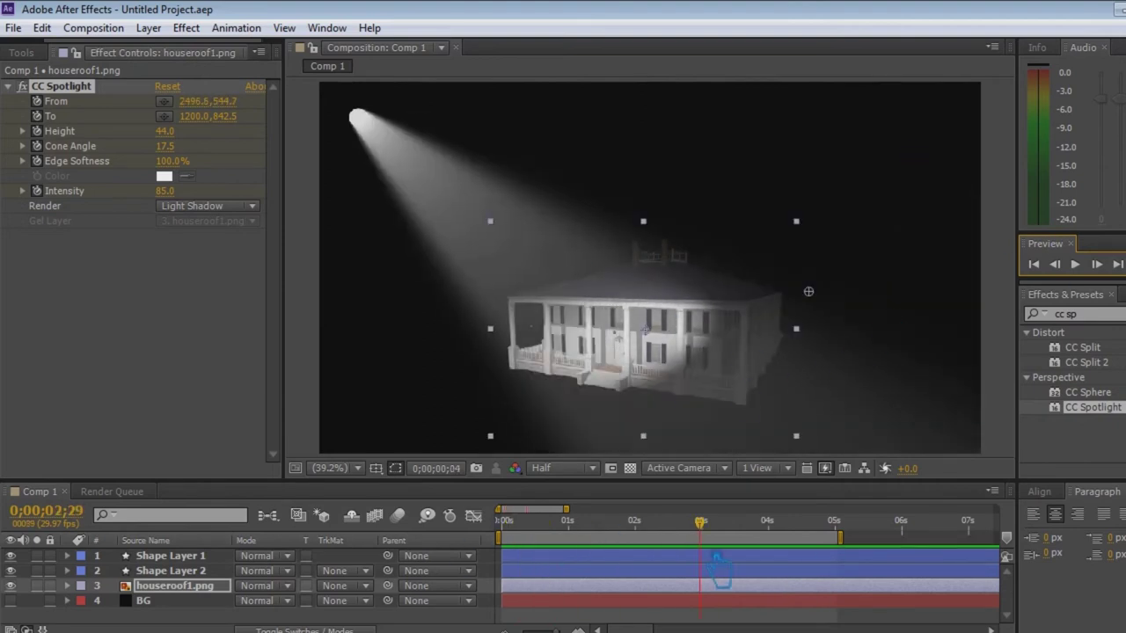
left_click(698, 522)
left_click_drag(809, 291, 477, 310)
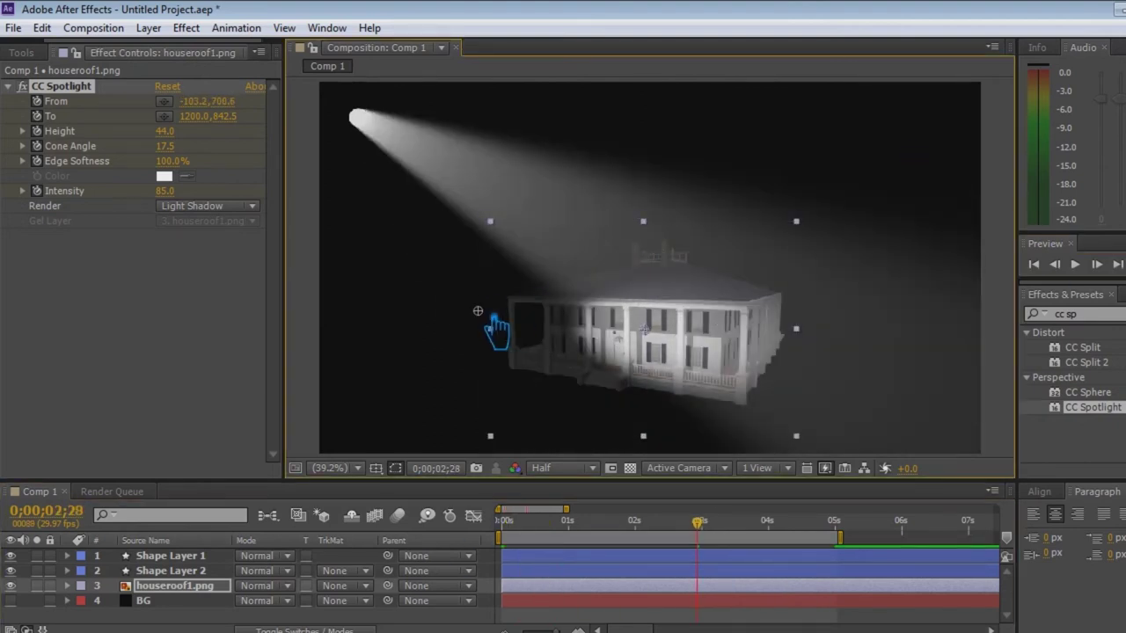
left_click(633, 522)
left_click_drag(648, 364, 466, 240)
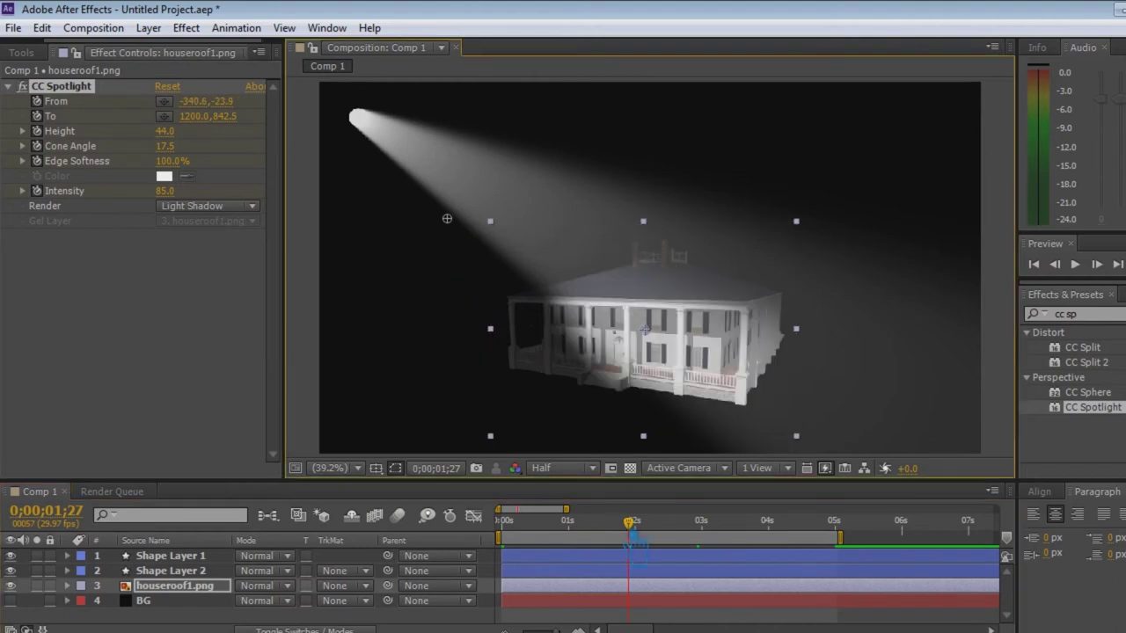
left_click_drag(634, 528, 586, 532)
mouse_move(444, 224)
left_mouse_down()
mouse_move(477, 262)
mouse_move(477, 253)
left_mouse_up()
left_click(566, 522)
left_click(561, 522)
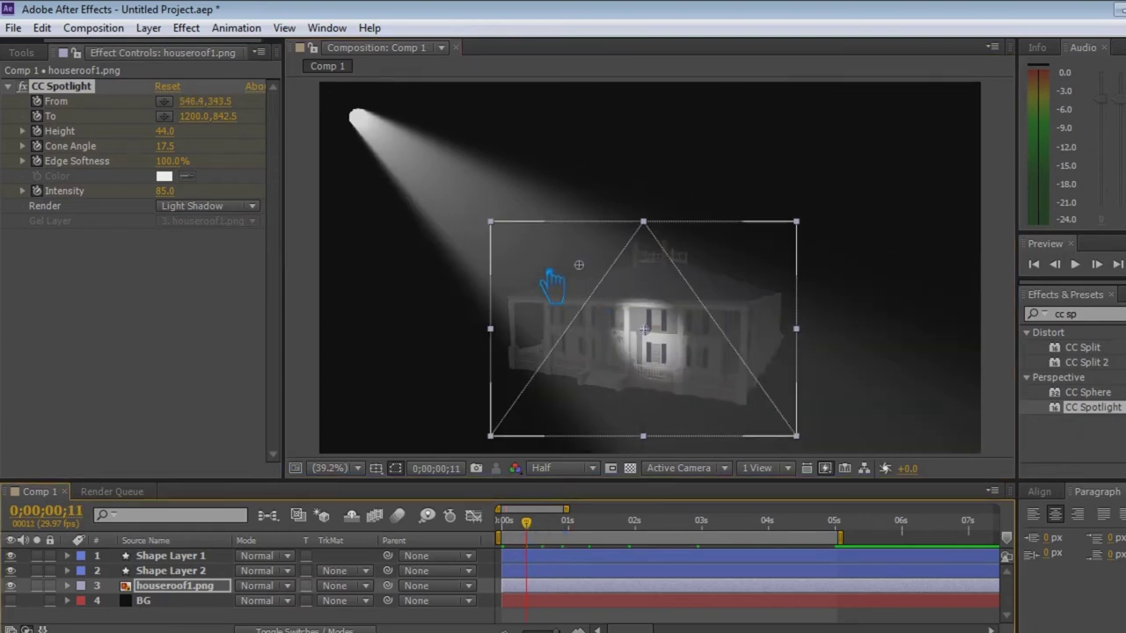
left_click_drag(446, 249, 531, 134)
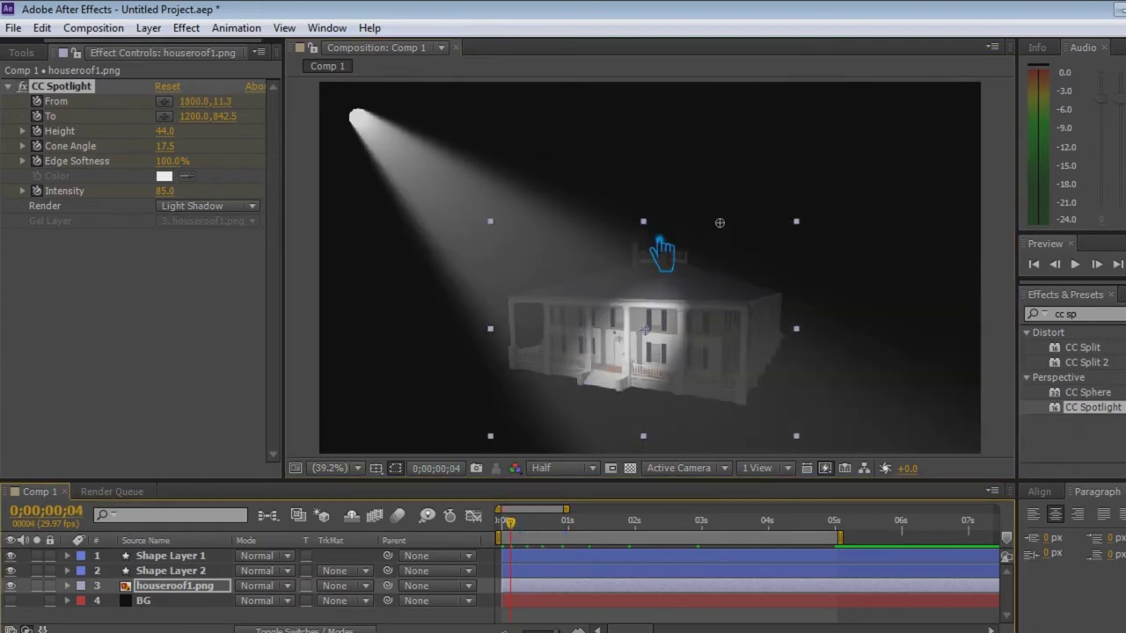
left_click_drag(657, 237, 413, 215)
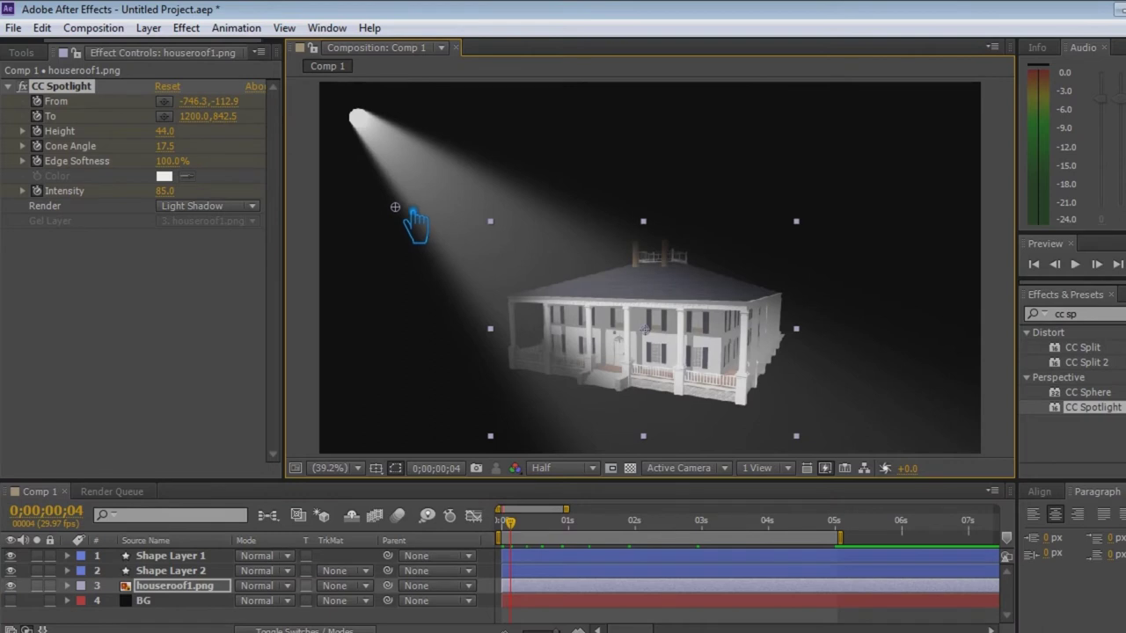
Aim the To point at the first frame and frame 14, ending at 378.8,1311.7
left_click(502, 520)
mouse_move(667, 341)
left_mouse_down()
mouse_move(466, 356)
mouse_move(562, 399)
left_mouse_up()
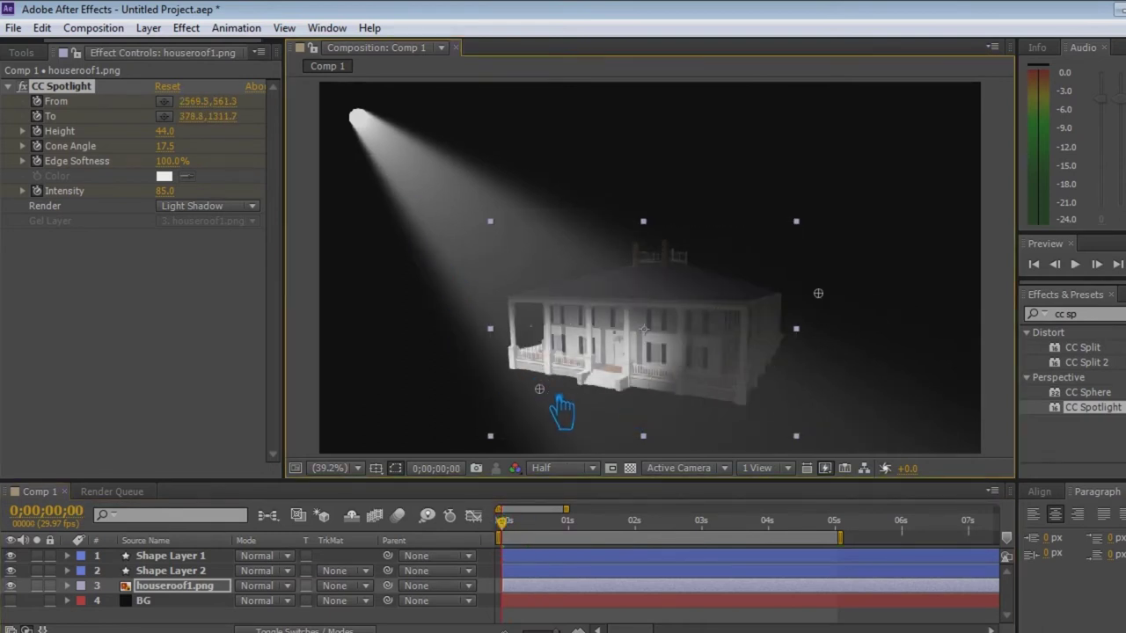
left_click_drag(502, 521, 532, 520)
mouse_move(502, 390)
left_mouse_down()
mouse_move(455, 250)
mouse_move(465, 295)
left_mouse_up()
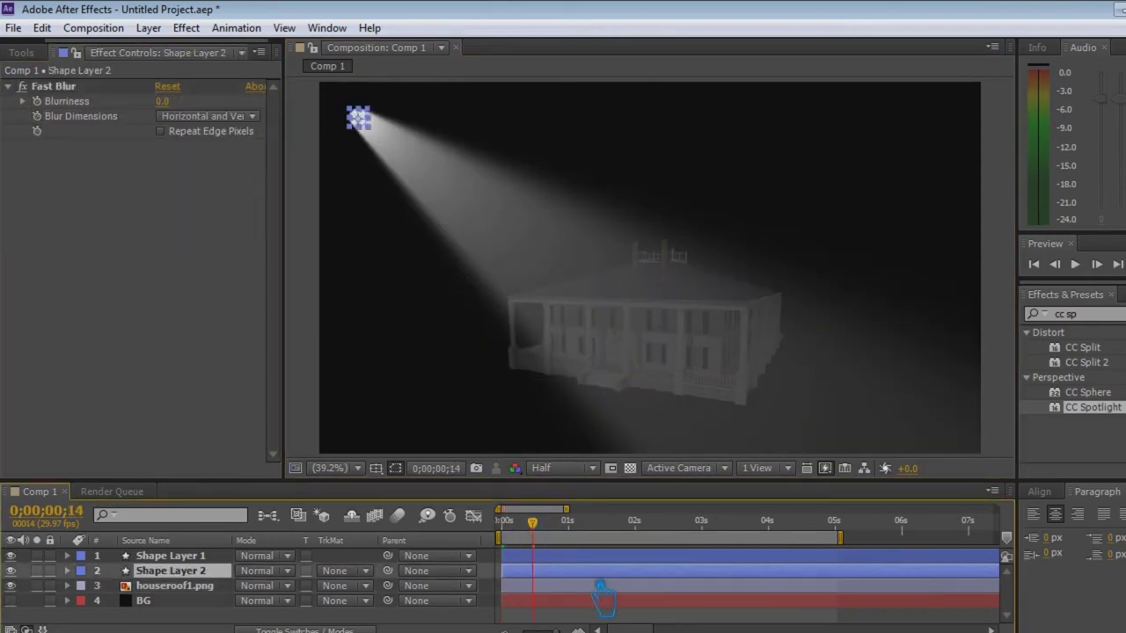
Aim the To point below the house and nudge the From point near it before 3 seconds
mouse_move(451, 267)
left_mouse_down()
mouse_move(532, 389)
mouse_move(747, 412)
left_mouse_up()
mouse_move(532, 522)
left_mouse_down()
mouse_move(517, 545)
mouse_move(658, 545)
left_mouse_up()
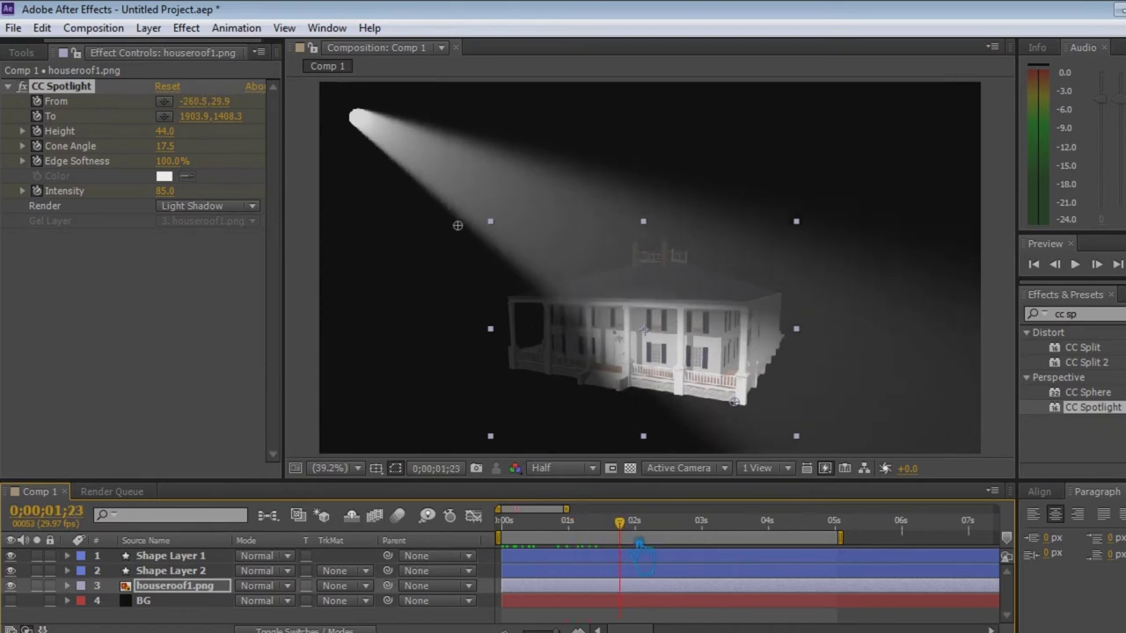
mouse_move(435, 230)
left_mouse_down()
mouse_move(433, 202)
mouse_move(456, 230)
left_mouse_up()
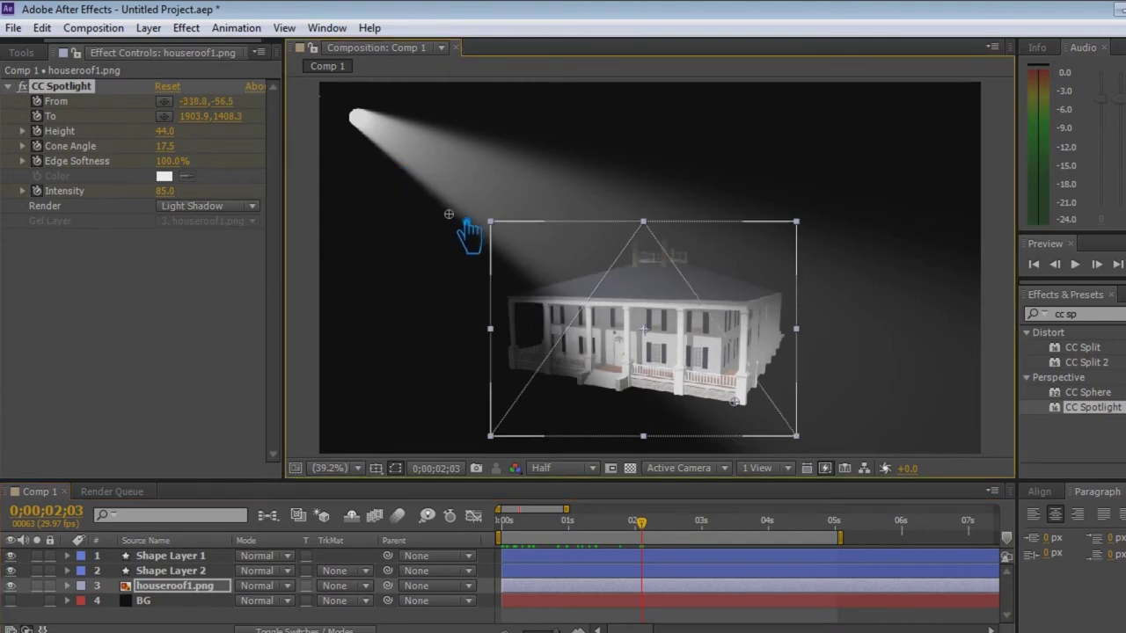
key("Page_Down")
key("Page_Down")
key("Page_Down")
left_click_drag(655, 538, 703, 538)
mouse_move(455, 230)
left_mouse_down()
mouse_move(476, 274)
mouse_move(473, 231)
left_mouse_up()
key("Page_Up")
key("Page_Up")
key("Page_Up")
key("Page_Down")
key("Page_Down")
key("Page_Down")
Keyframe the From point at 3;06, 4;24, 4;28 and 5 seconds toward the upper left
key("Page_Down")
key("Page_Down")
key("Page_Down")
mouse_move(472, 230)
left_mouse_down()
mouse_move(398, 168)
mouse_move(516, 246)
mouse_move(508, 151)
left_mouse_up()
key("Page_Down")
key("Page_Down")
key("Page_Down")
key("Page_Down")
key("Page_Down")
key("Page_Down")
key("Page_Down")
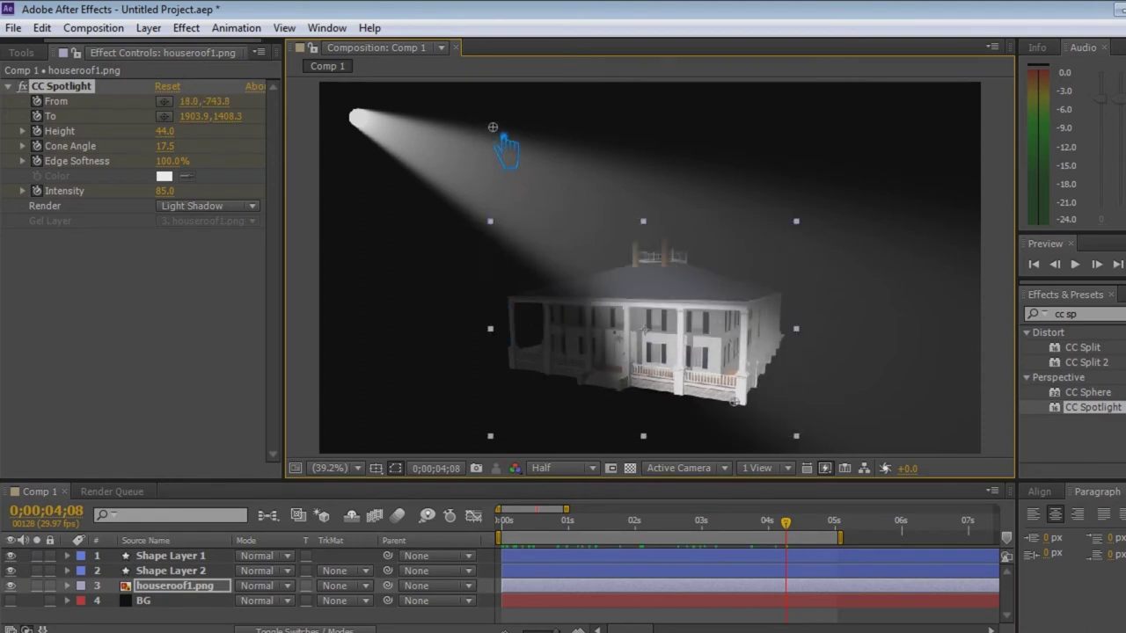
left_click_drag(798, 530, 822, 528)
left_click_drag(506, 153, 515, 189)
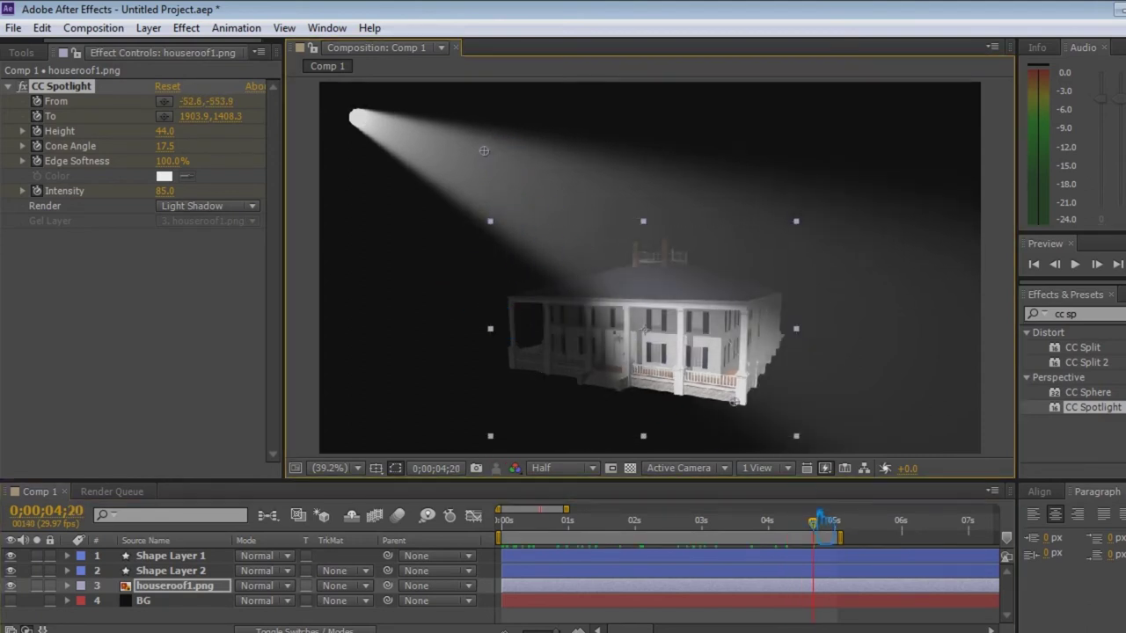
left_click_drag(821, 529, 831, 528)
left_click_drag(502, 171, 498, 158)
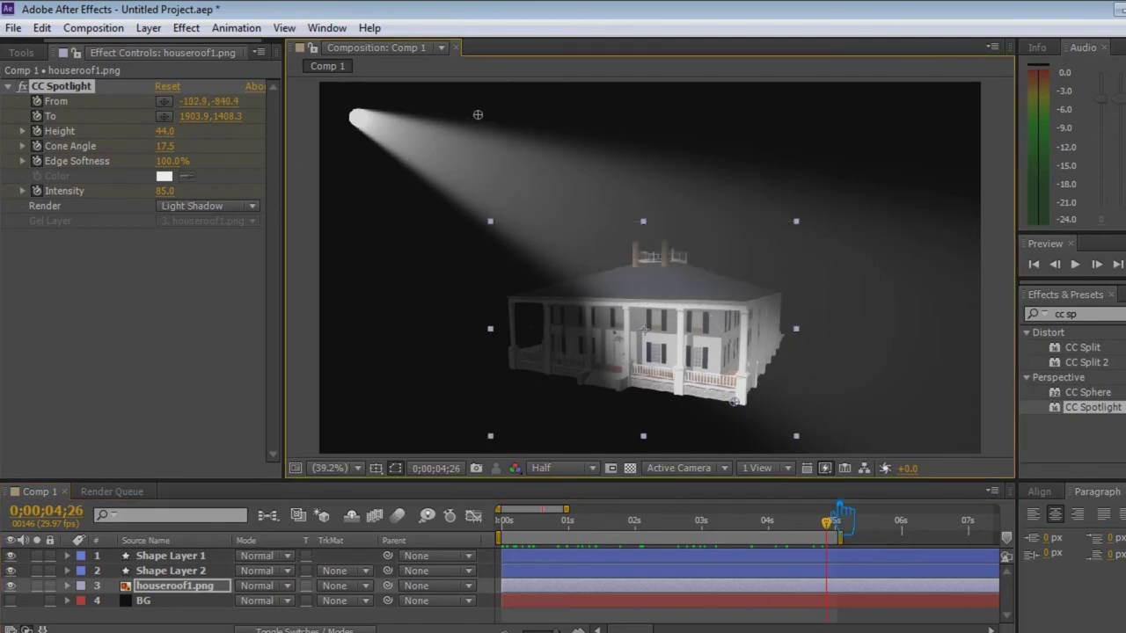
left_click_drag(831, 528, 834, 529)
left_click_drag(495, 195, 536, 125)
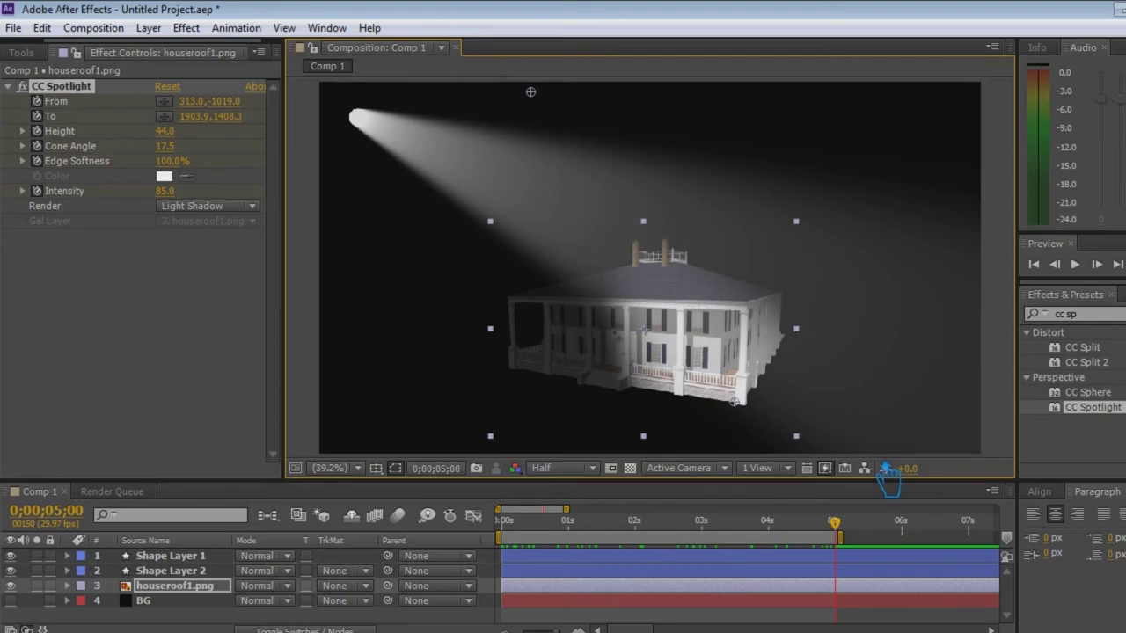
Save the project and preview the spotlight sweep across the house
key("ctrl+s")
left_click(1074, 263)
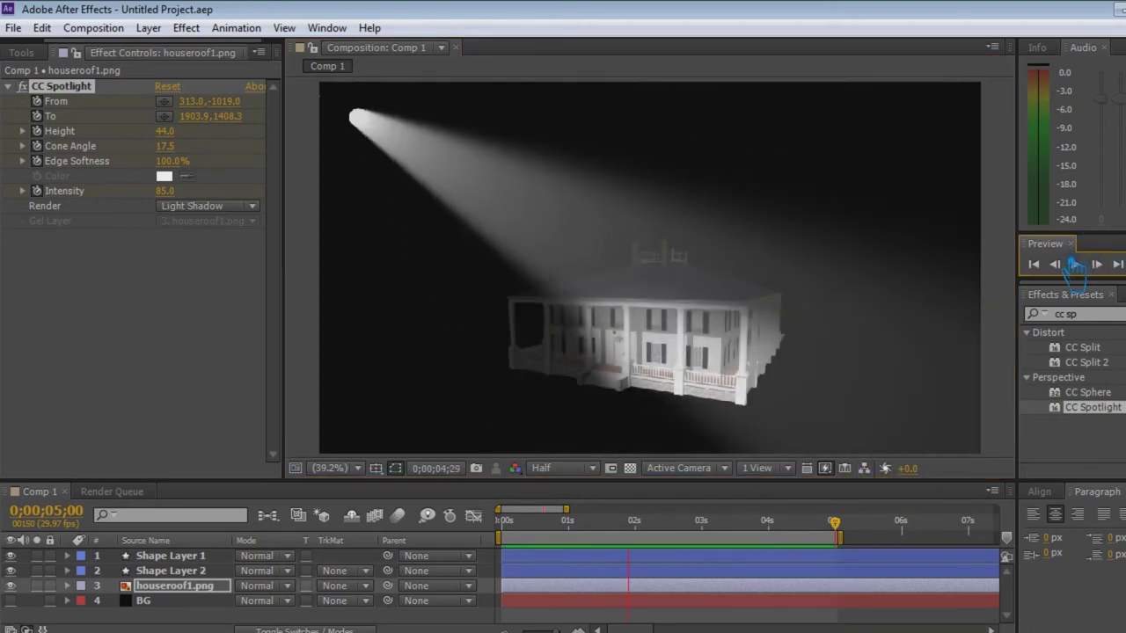
left_click(756, 380)
At frame 1, move the From point further left and pull the To point up off the house
left_click_drag(496, 151, 399, 179)
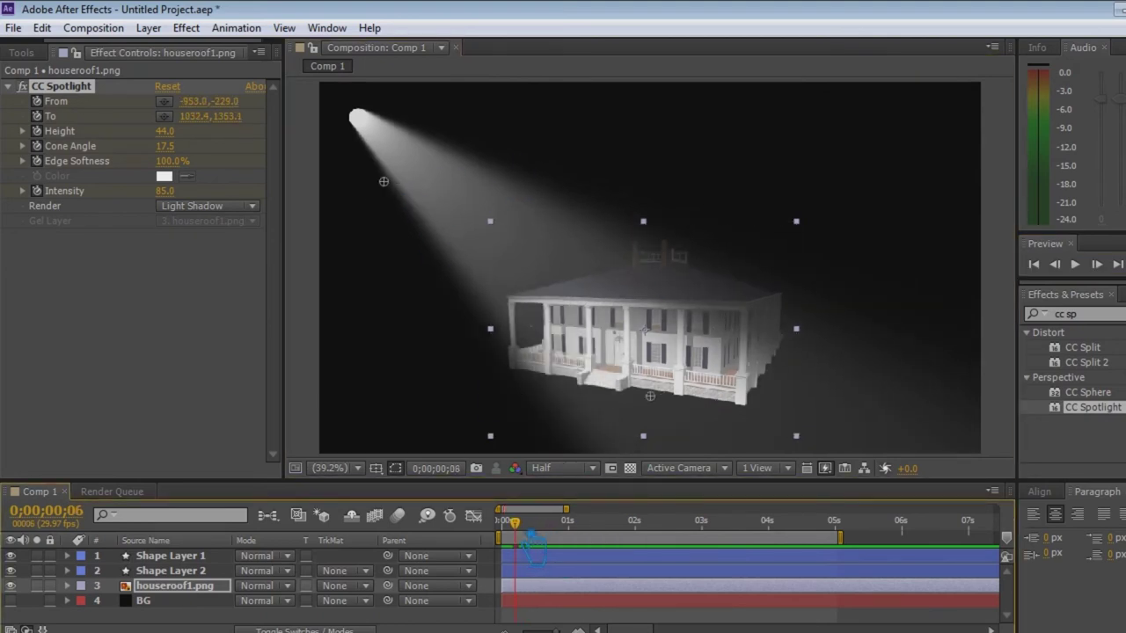
left_click_drag(519, 550, 505, 550)
left_click_drag(430, 258, 558, 329)
mouse_move(678, 380)
left_mouse_down()
mouse_move(446, 238)
mouse_move(537, 299)
left_mouse_up()
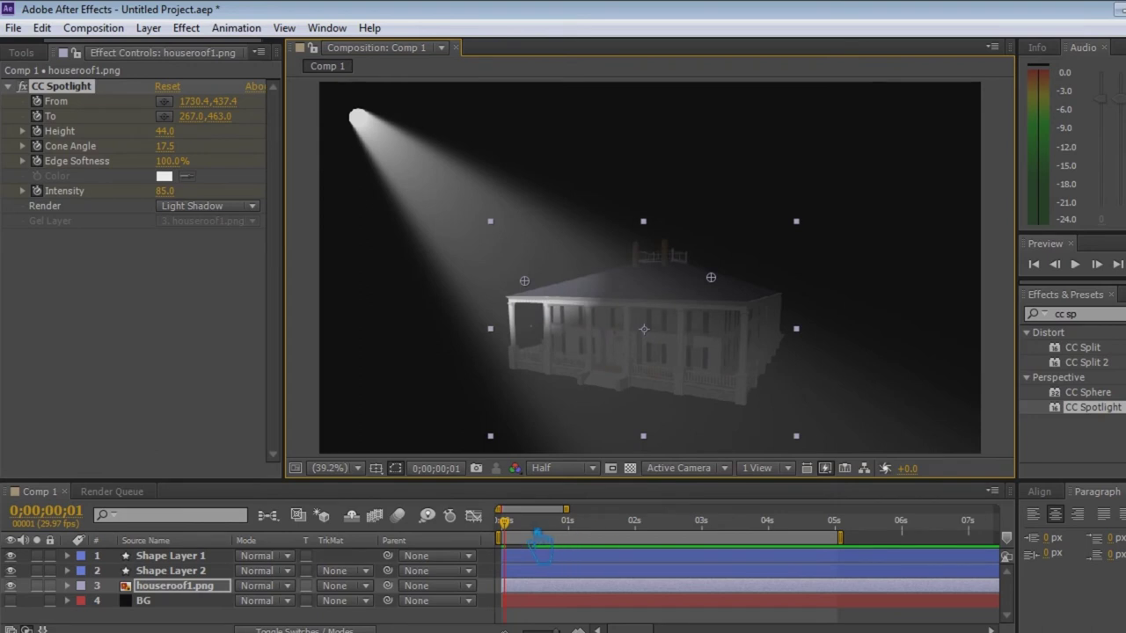
At frame 3, zoom the timeline to frame level and move the To point left onto the house
key("Page_Up")
left_click(507, 521)
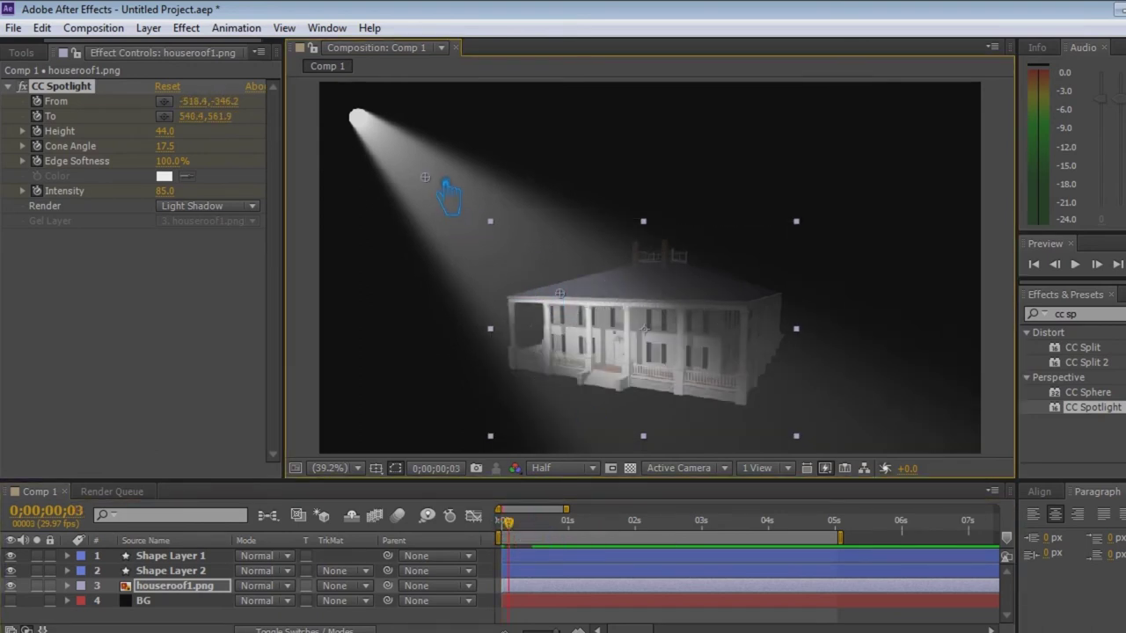
key("semicolon")
key("Page_Up")
key("Page_Up")
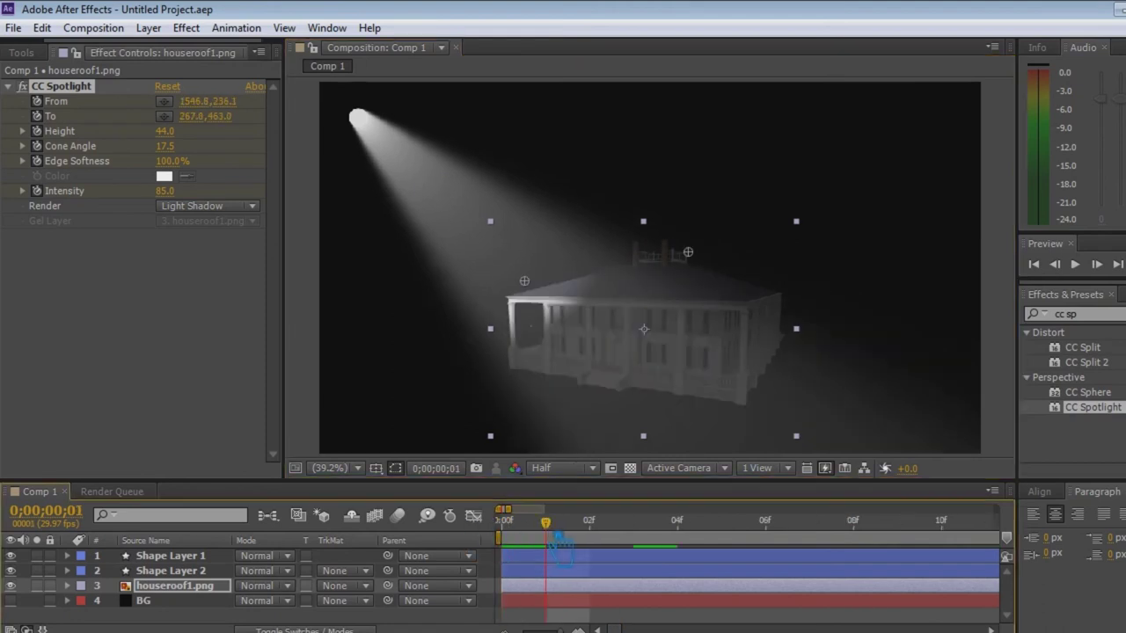
mouse_move(528, 283)
left_mouse_down()
mouse_move(429, 314)
mouse_move(533, 330)
mouse_move(594, 308)
left_mouse_up()
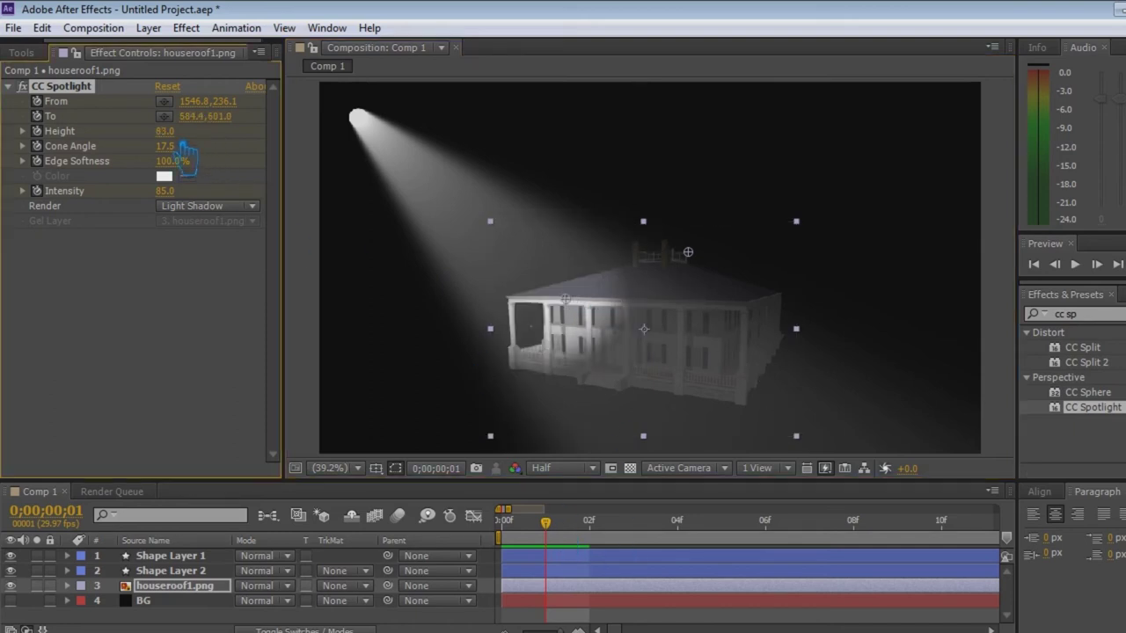
Widen the cone angle to about 30.2, raise height to 100, and scrub frames 6–8 to check the beam
left_click_drag(188, 146, 324, 158)
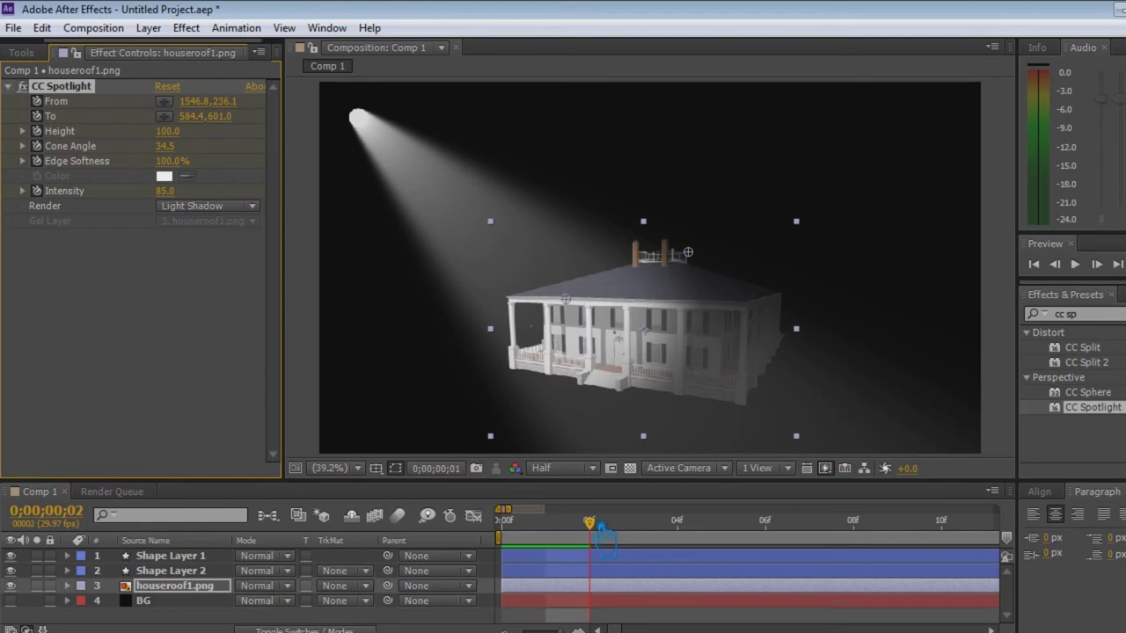
left_click_drag(603, 533, 785, 535)
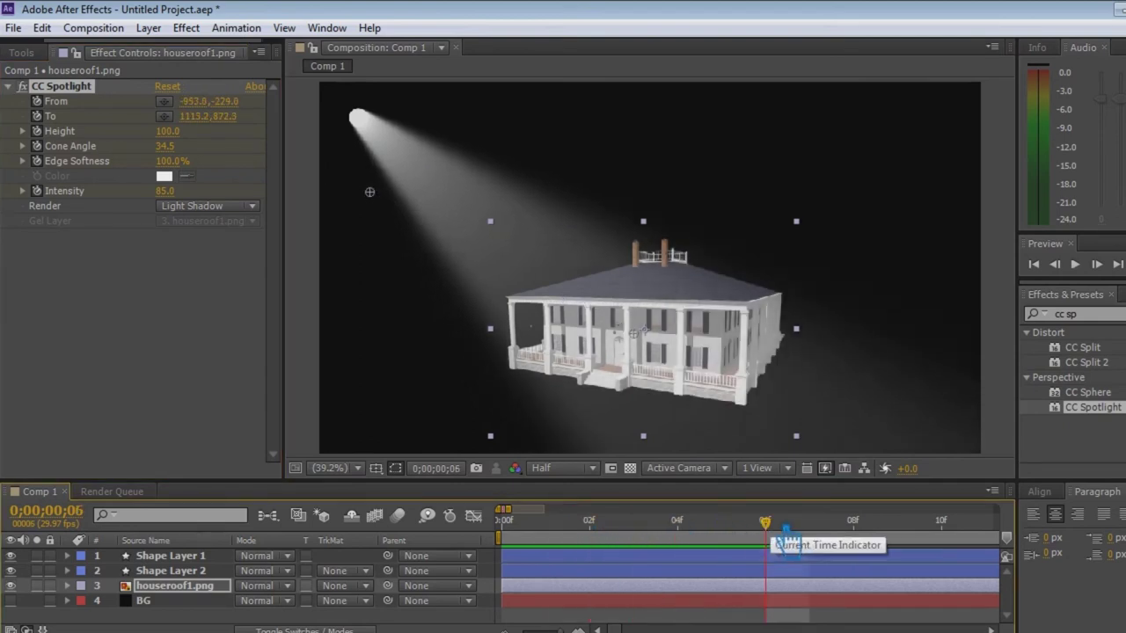
left_click(721, 528)
left_click_drag(724, 535, 853, 535)
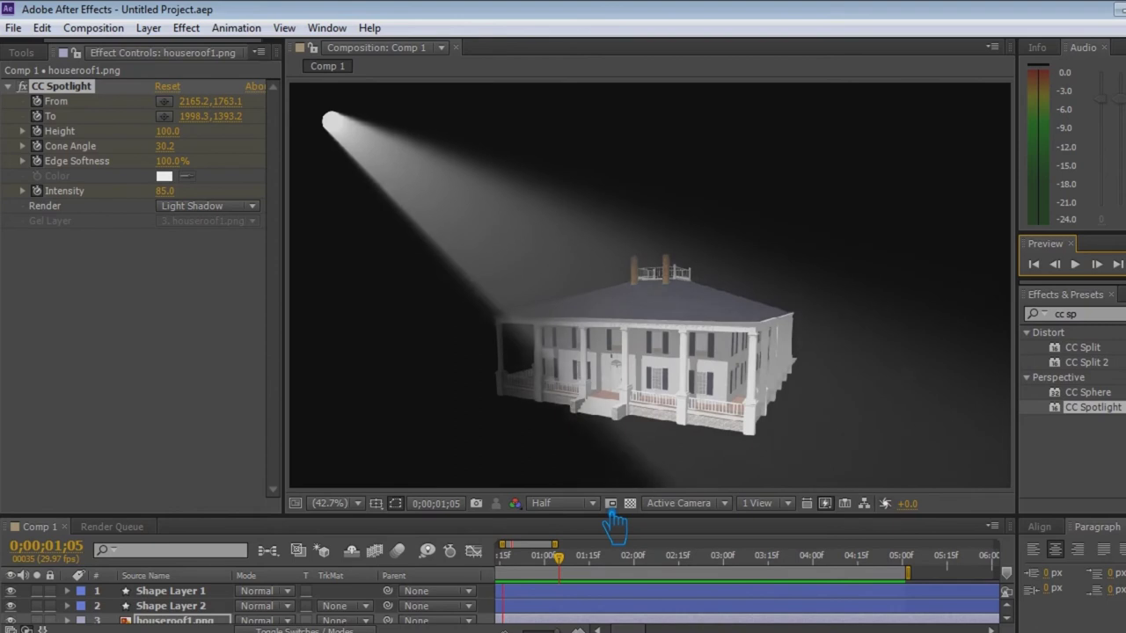
left_click(605, 601)
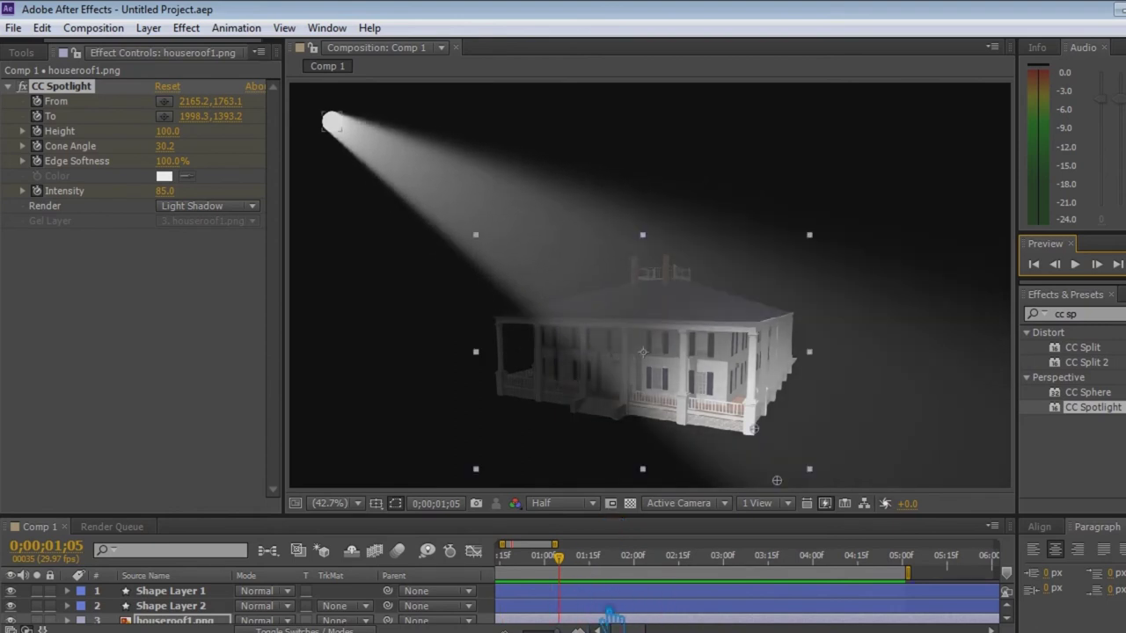
Zoom the composition to 25% and scrub back to around frame 25 to check the beam
key("comma")
key("comma")
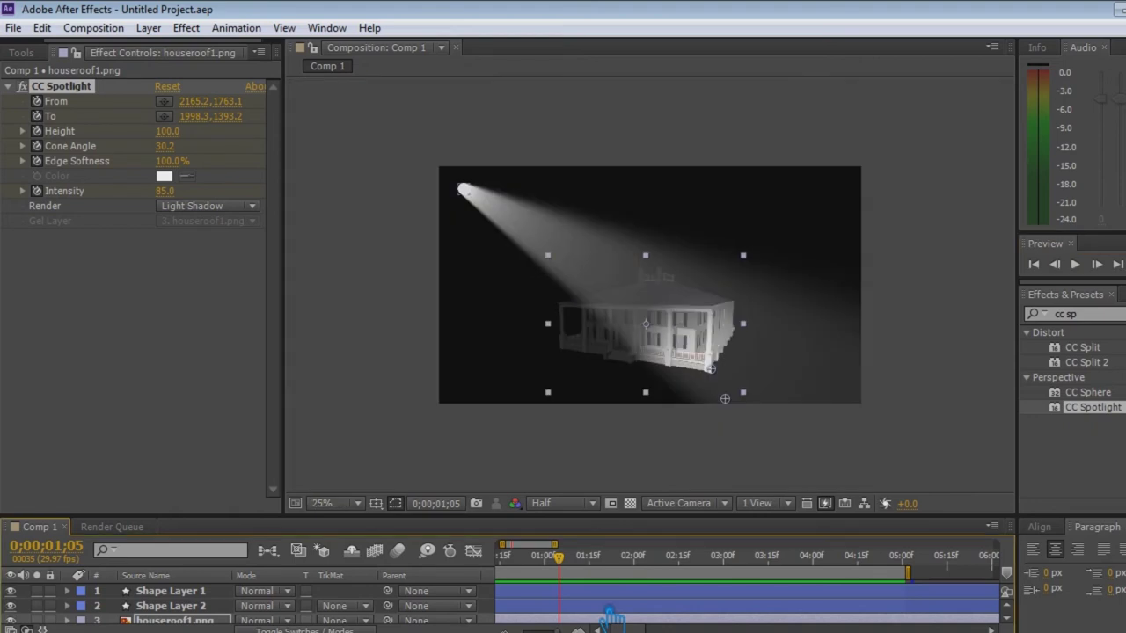
scroll(606, 609, "left", 2)
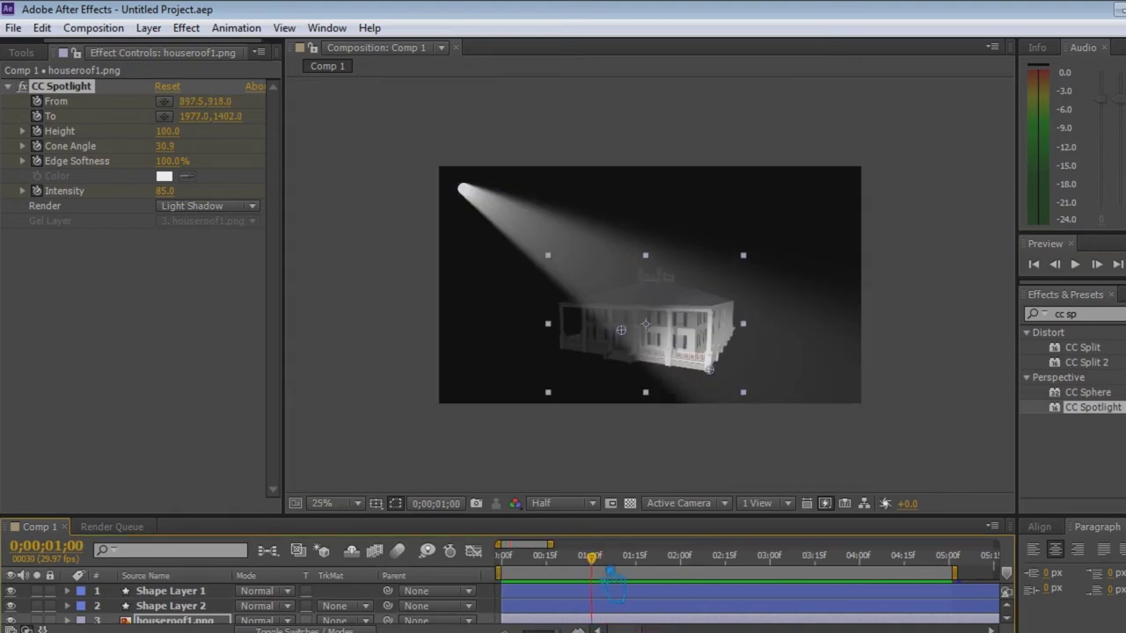
mouse_move(609, 584)
left_mouse_down()
mouse_move(552, 589)
mouse_move(570, 582)
left_mouse_up()
mouse_move(587, 577)
left_mouse_down()
mouse_move(598, 579)
mouse_move(587, 576)
left_mouse_up()
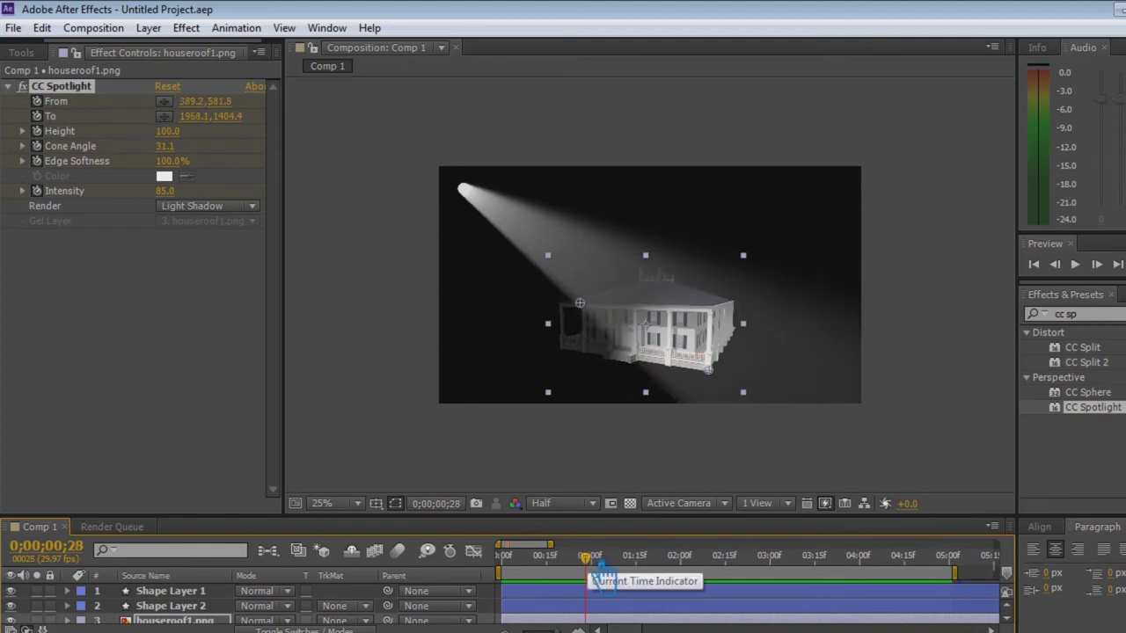
Drag the CC Spotlight From point up and to the left to key a new beam source position
left_click(84, 123)
left_click_drag(596, 321, 539, 269)
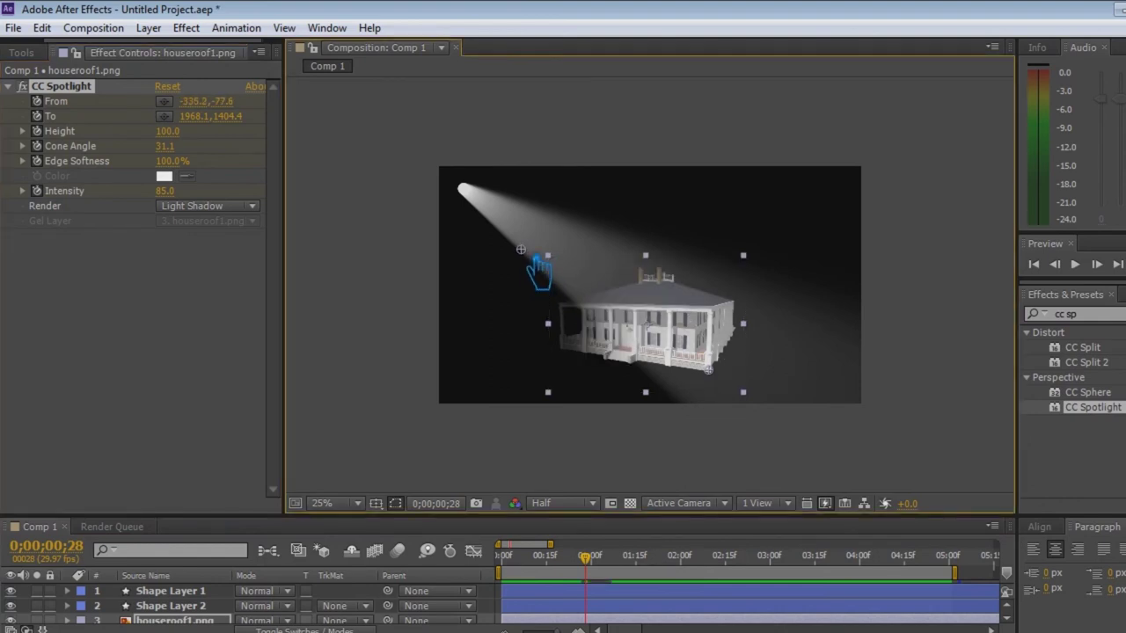
left_click_drag(604, 574, 608, 572)
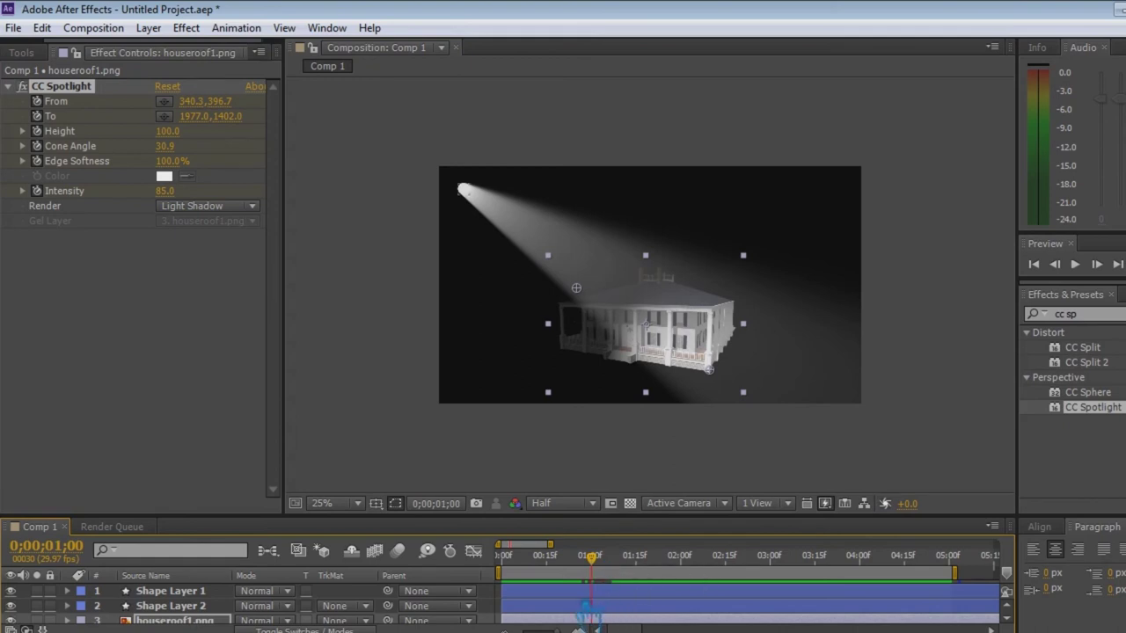
left_click(201, 627)
scroll(145, 620, "down", 1)
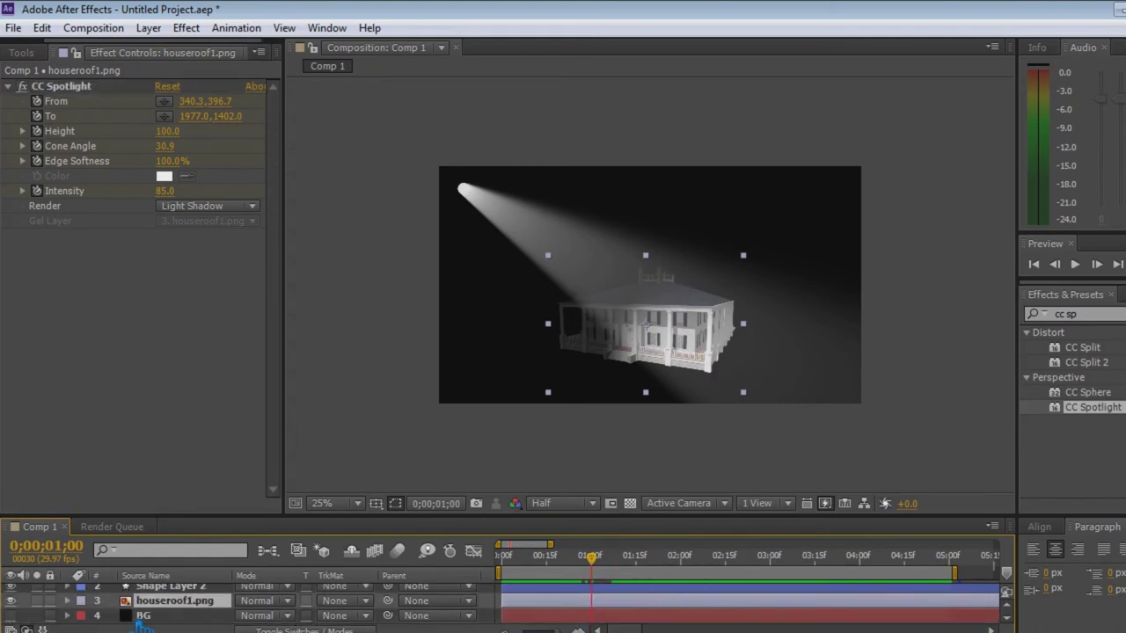
Reveal the houseroof1.png keyframes with U and inspect the From keyframe at frame 26
key("u")
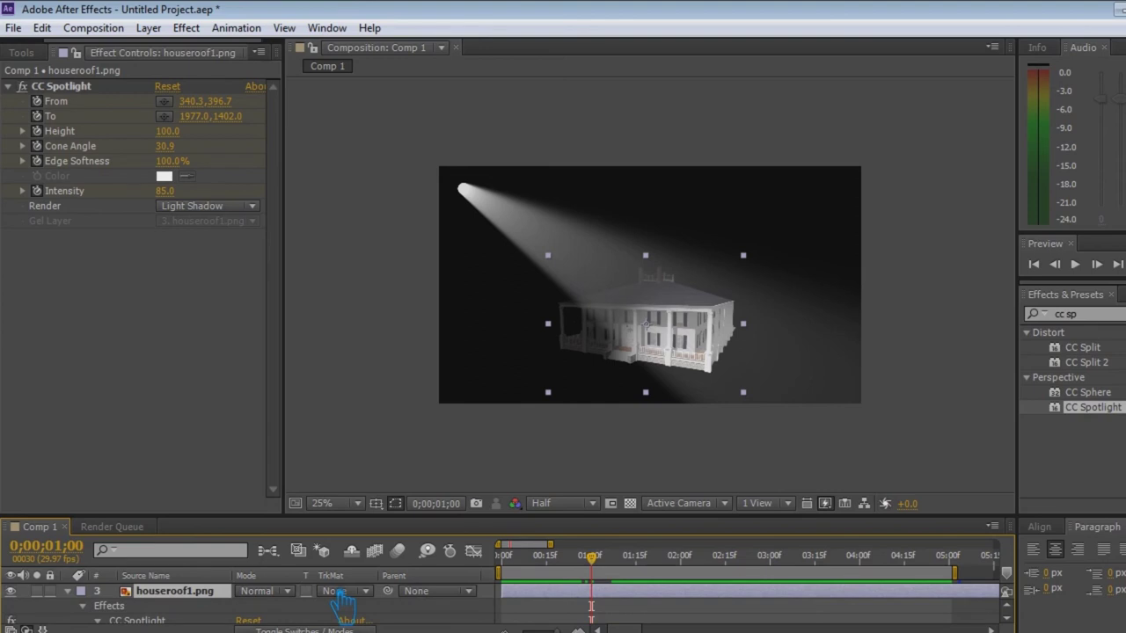
scroll(492, 605, "down", 1)
scroll(684, 612, "down", 1)
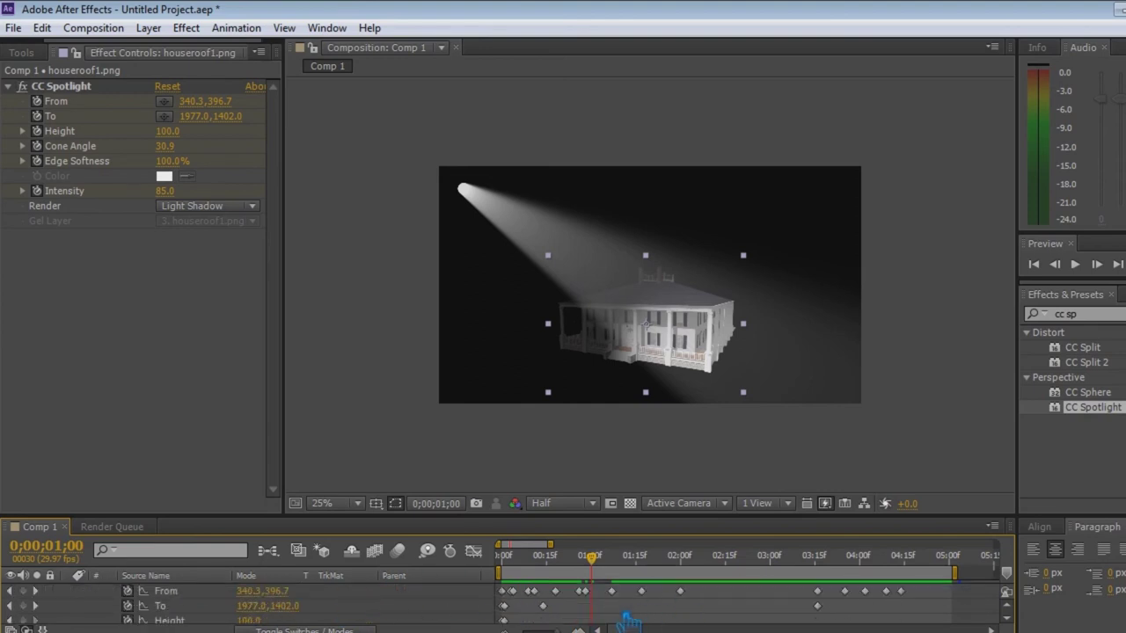
left_click(582, 591)
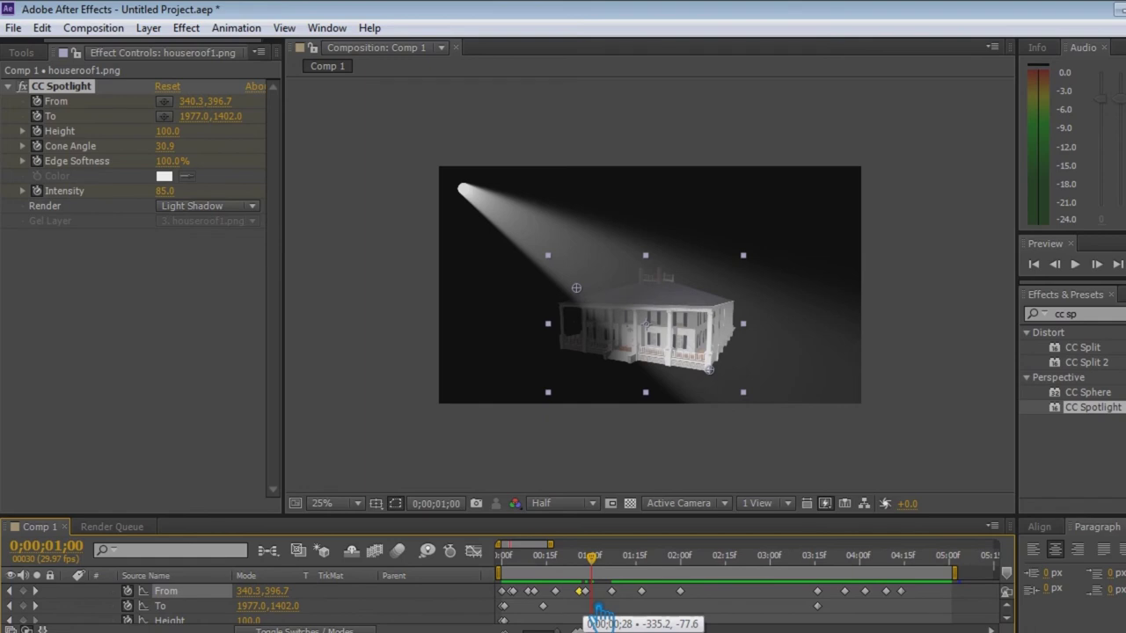
left_click(598, 613)
Scrub from frame 25 to 1;15 and start a preview of the beam sweep
left_click(573, 557)
left_click_drag(594, 580, 658, 583)
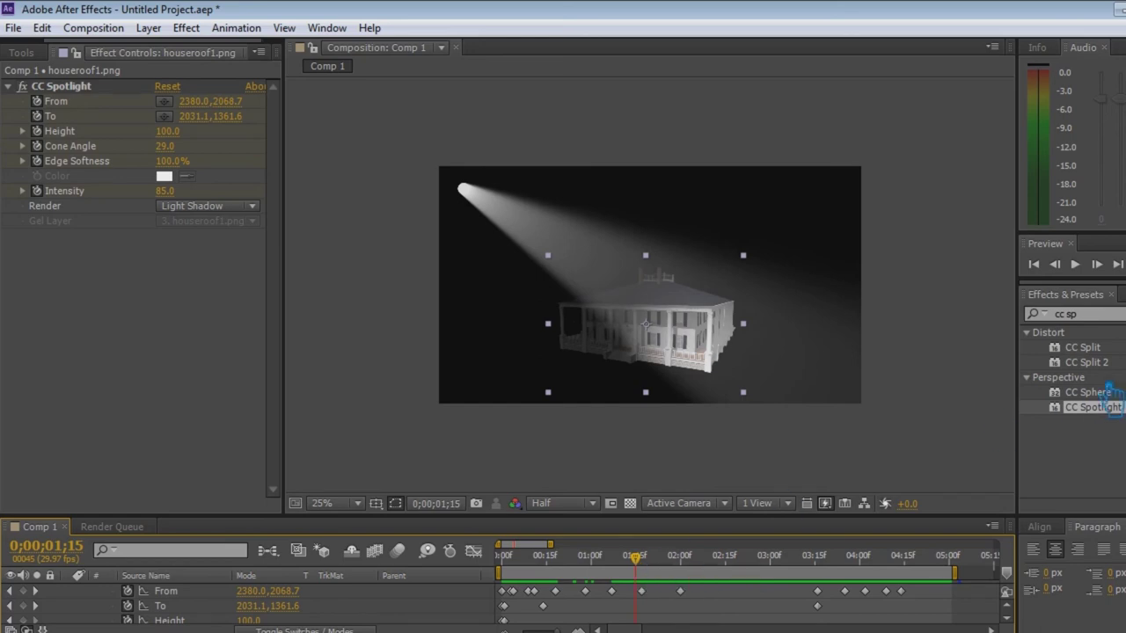
left_click(1075, 264)
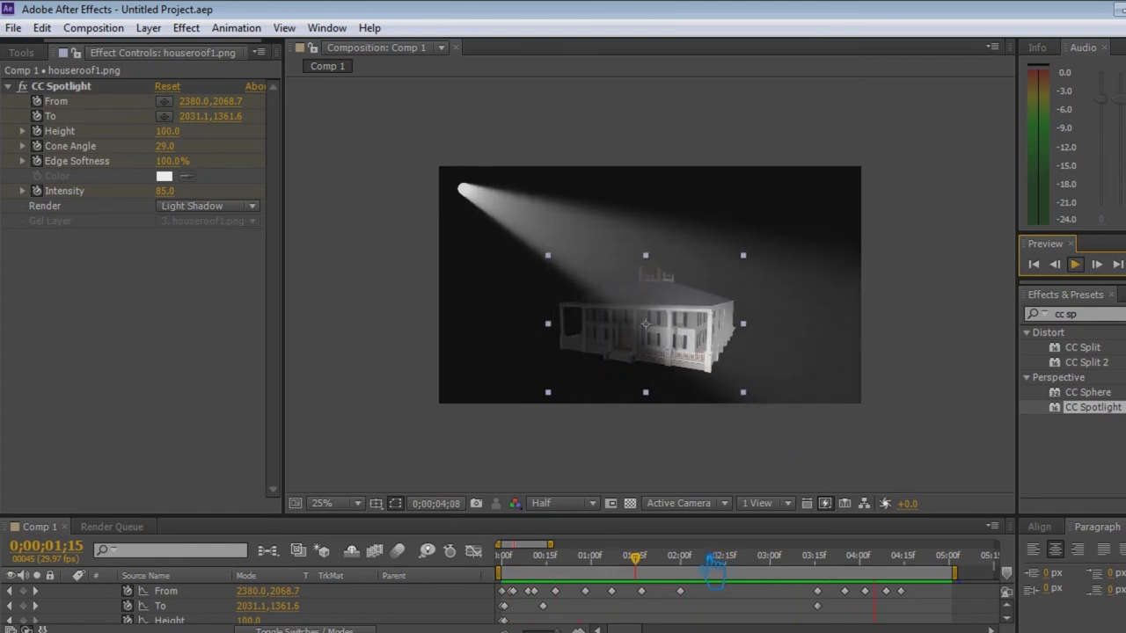
Stop the preview and shift the existing From keyframes to slightly earlier and later times
key("space")
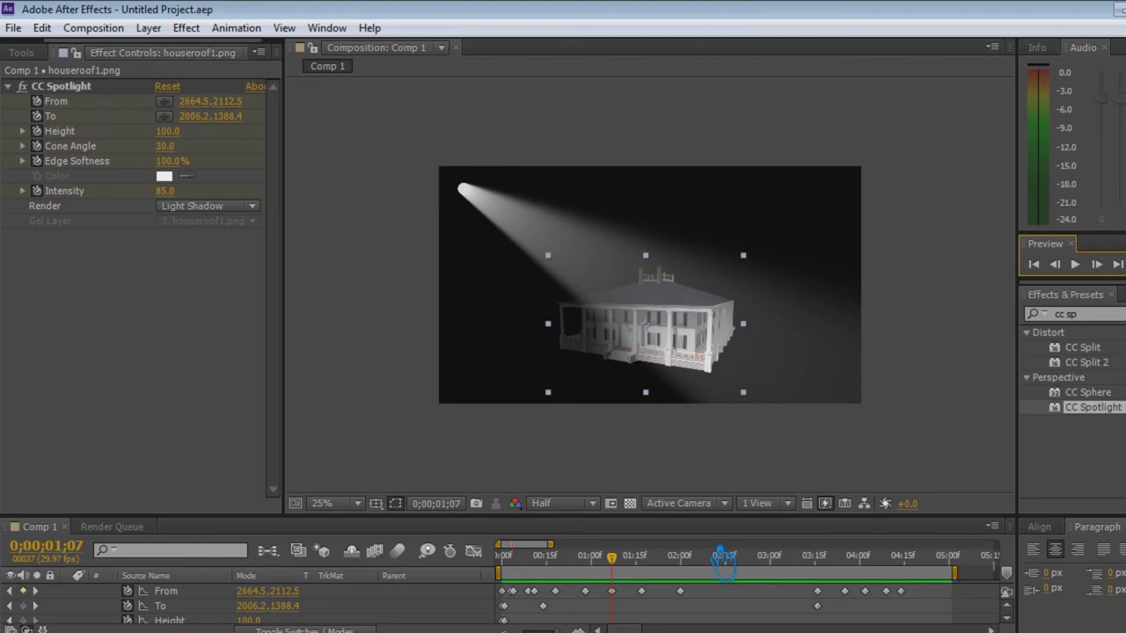
mouse_move(630, 581)
left_mouse_down()
mouse_move(601, 582)
mouse_move(657, 579)
left_mouse_up()
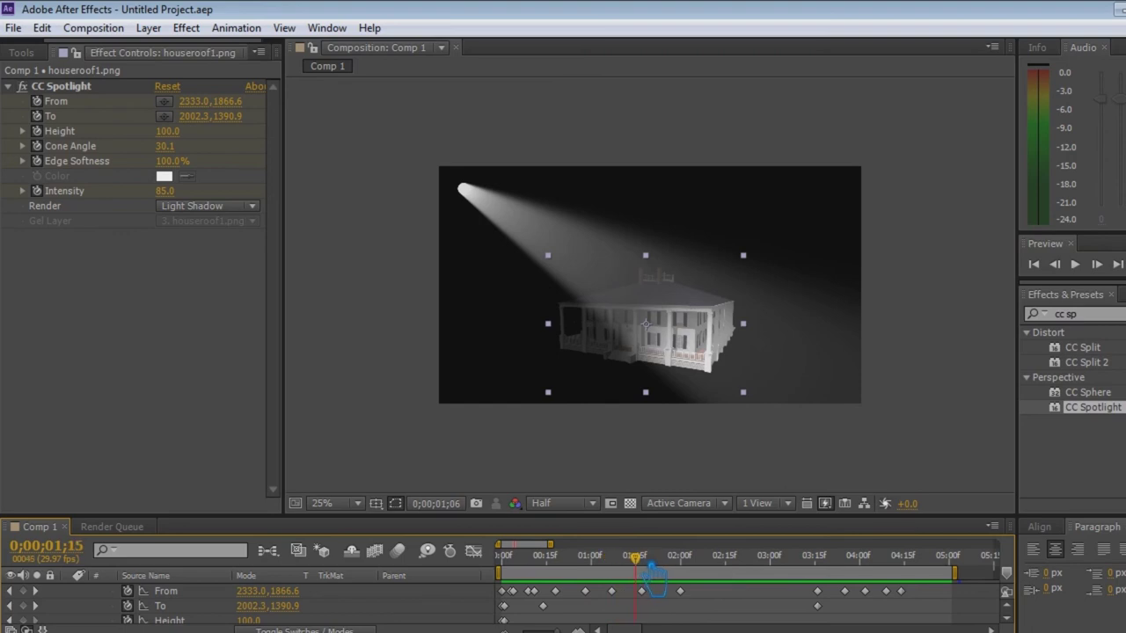
mouse_move(704, 598)
left_mouse_down()
mouse_move(678, 598)
mouse_move(705, 602)
left_mouse_up()
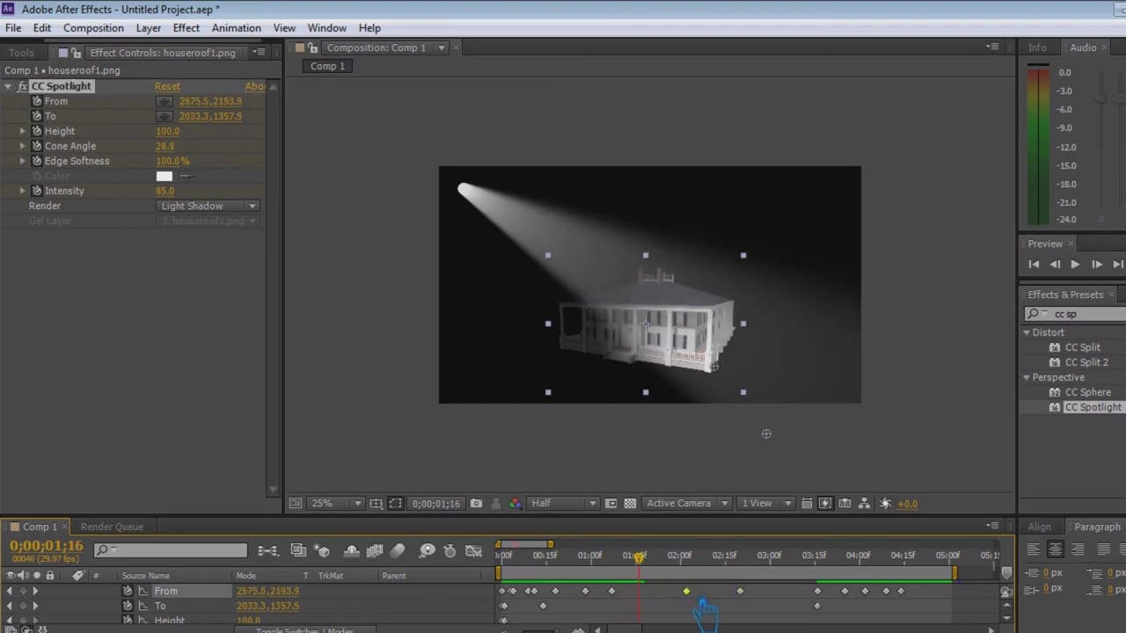
left_click_drag(630, 602, 656, 603)
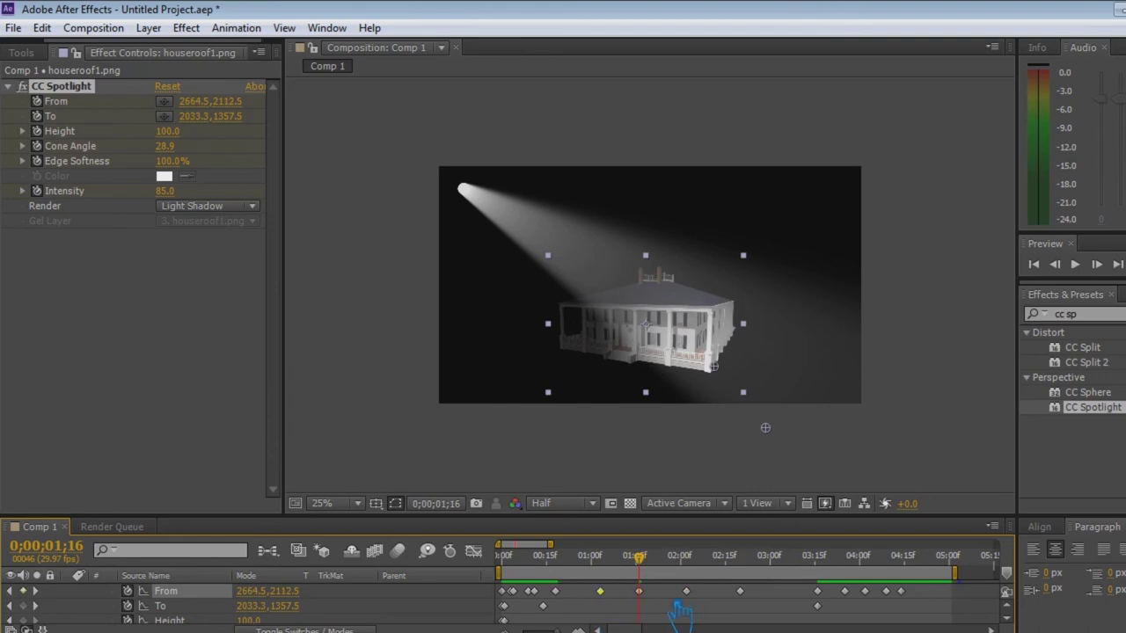
left_click_drag(762, 601, 779, 607)
Key the From point at 2928.2,2145.8 at 1;16 and nudge that keyframe slightly later
left_click_drag(660, 601, 673, 605)
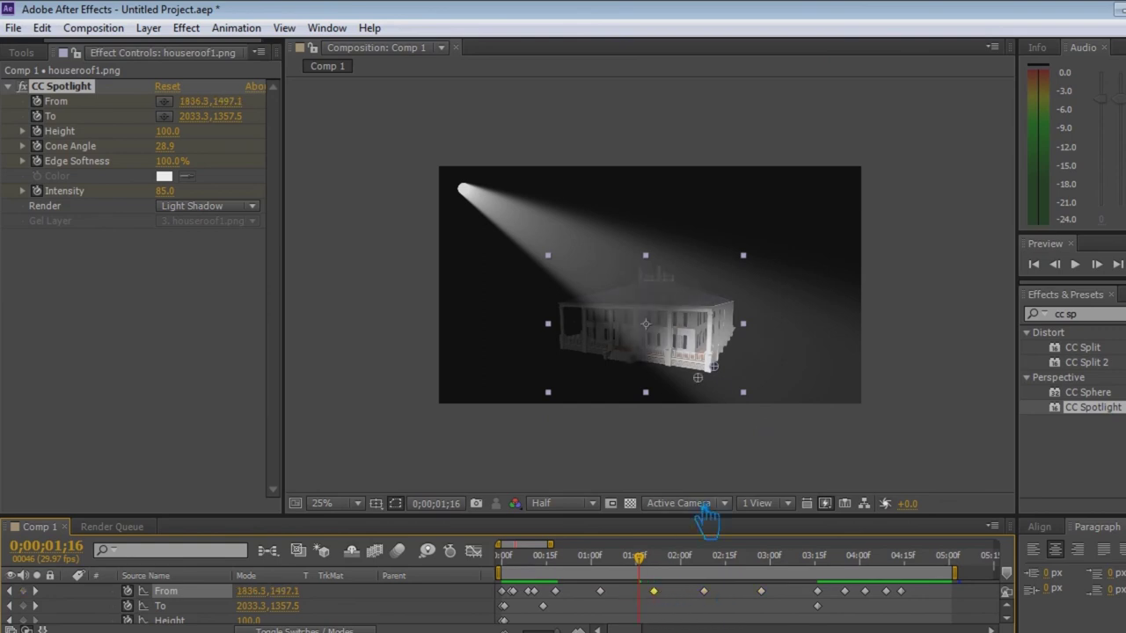
left_click_drag(698, 377, 787, 430)
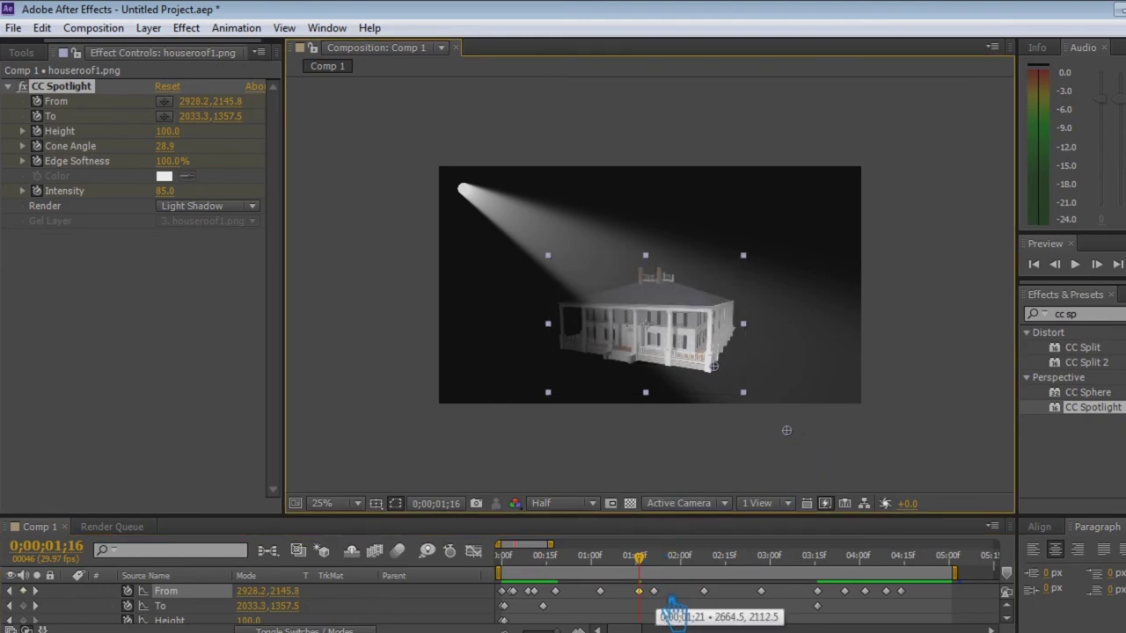
left_click_drag(653, 591, 671, 591)
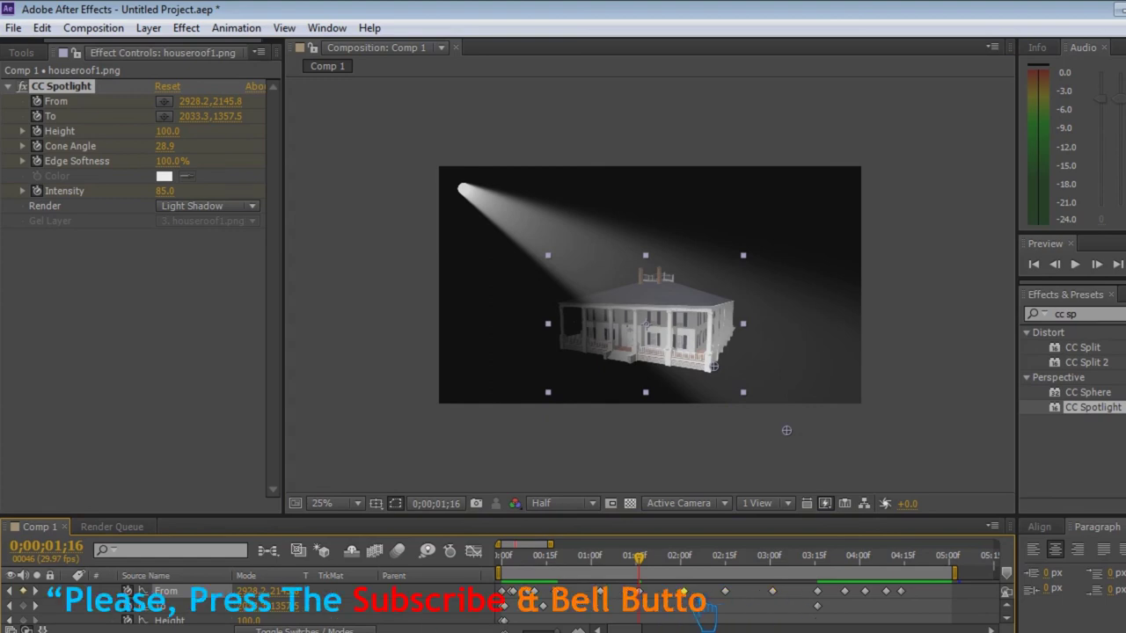
left_click(1075, 264)
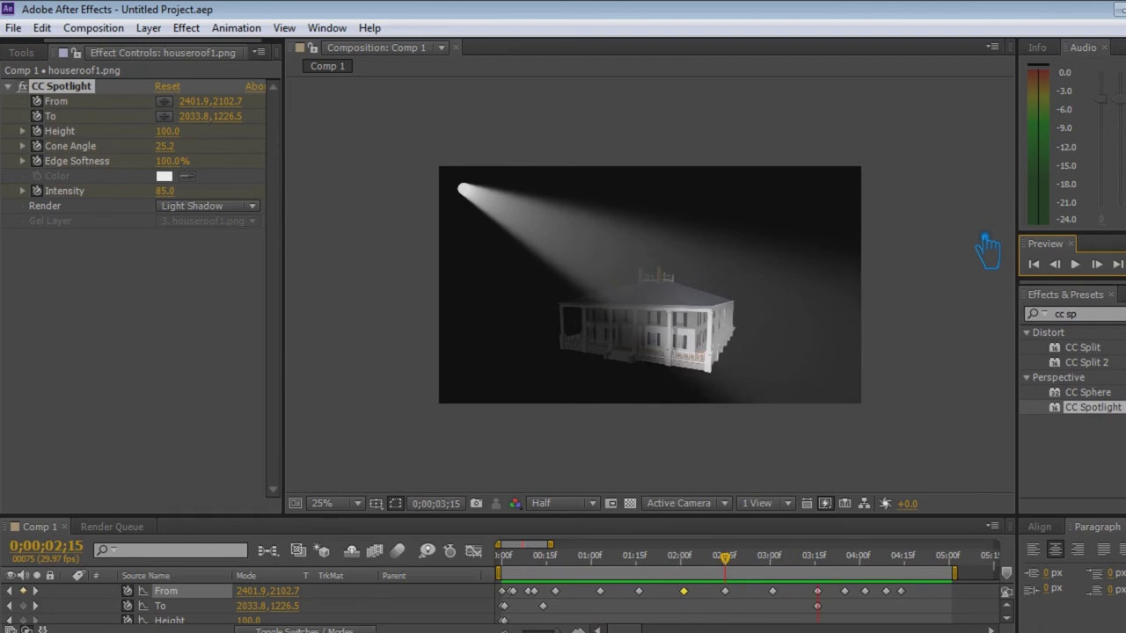
key("space")
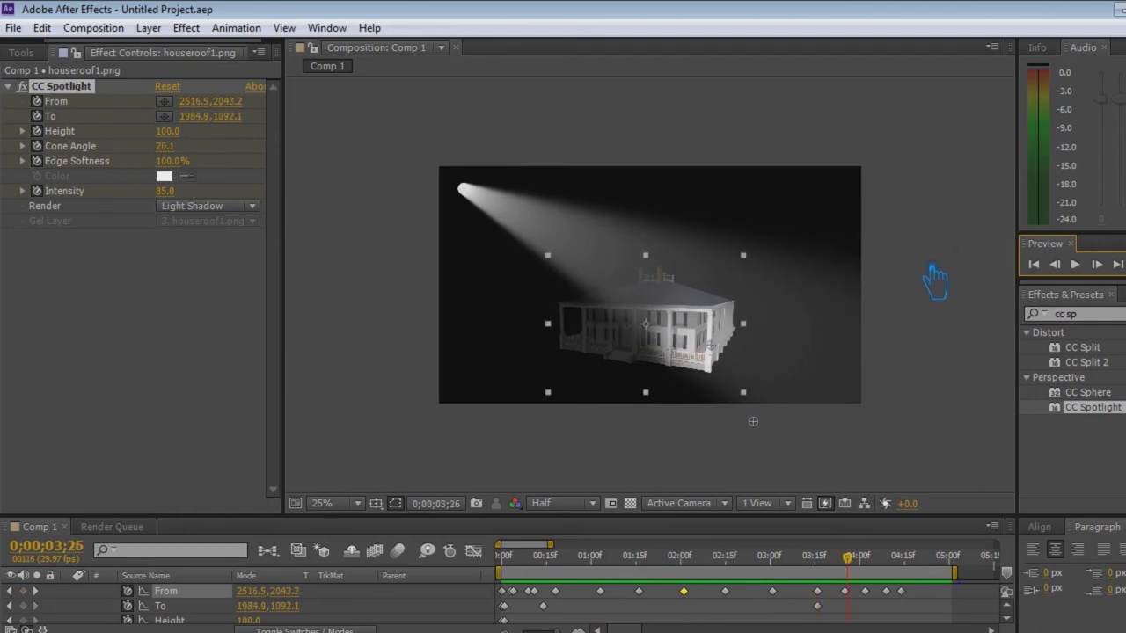